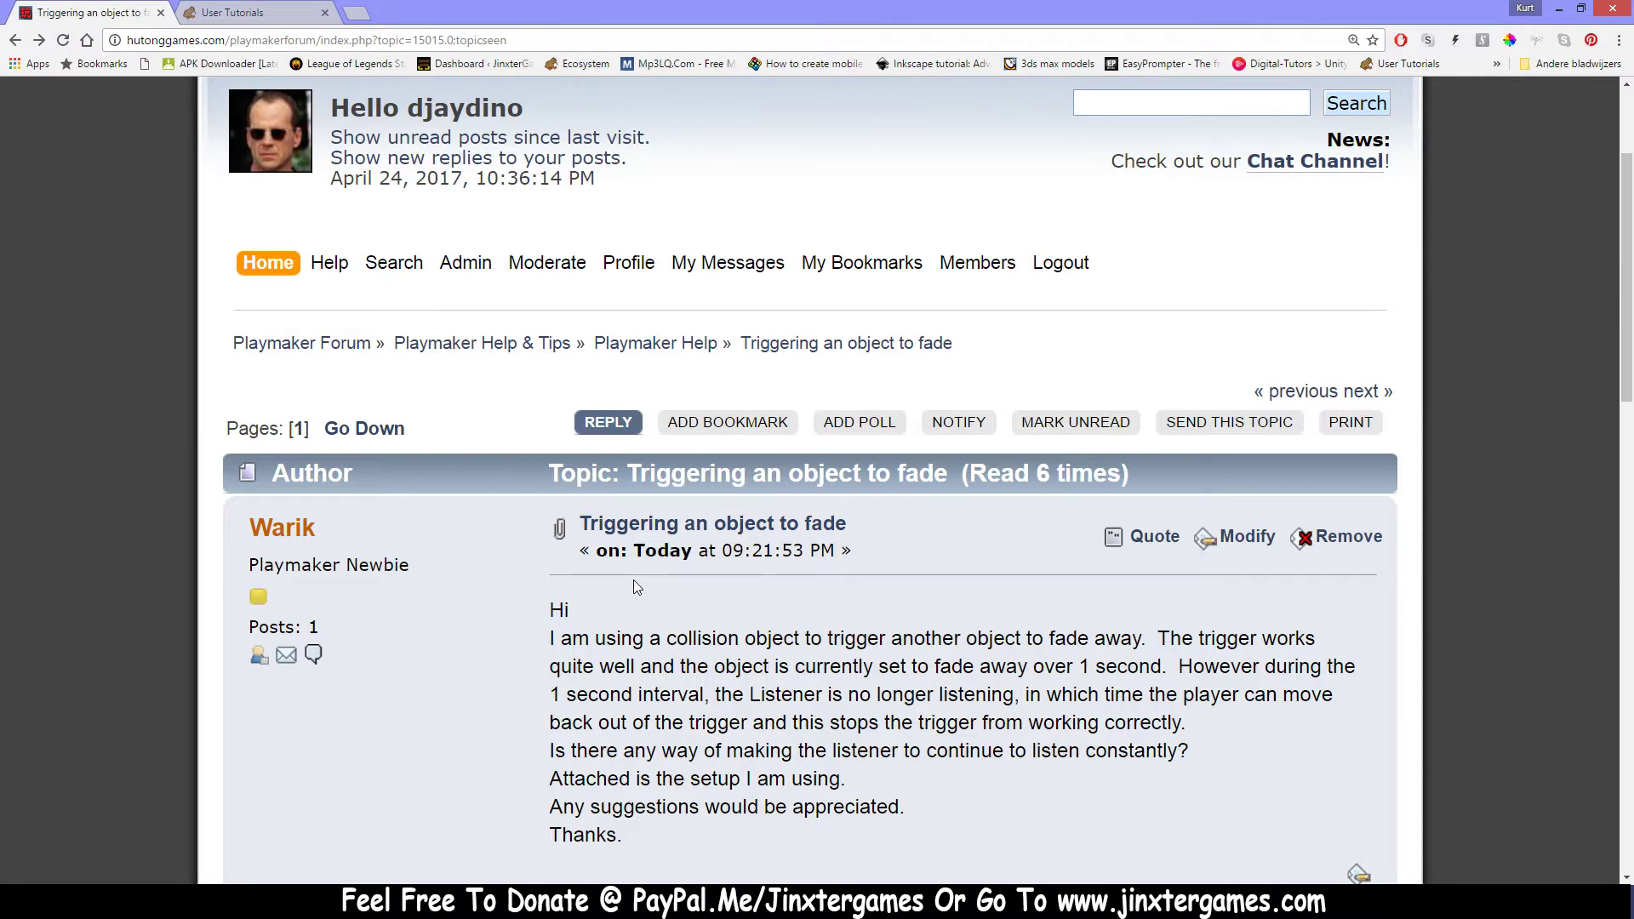
# Read the PlayMaker forum question about fading a triggered object, then switch to Unity
pyautogui.scroll(-2, 789, 638)
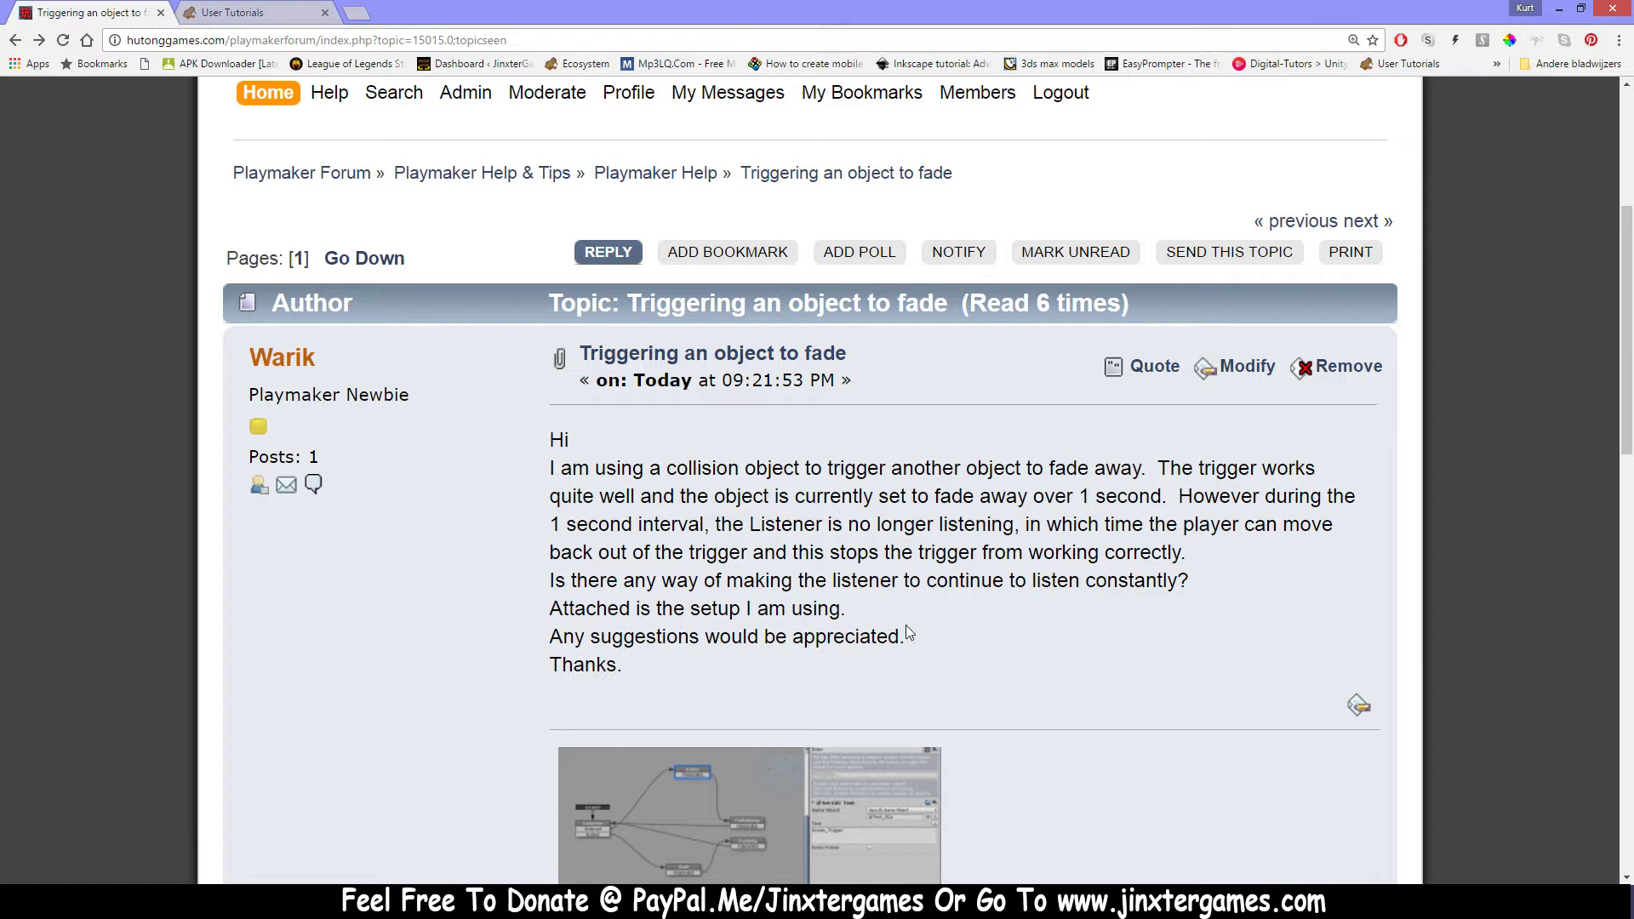
pyautogui.scroll(2, 769, 516)
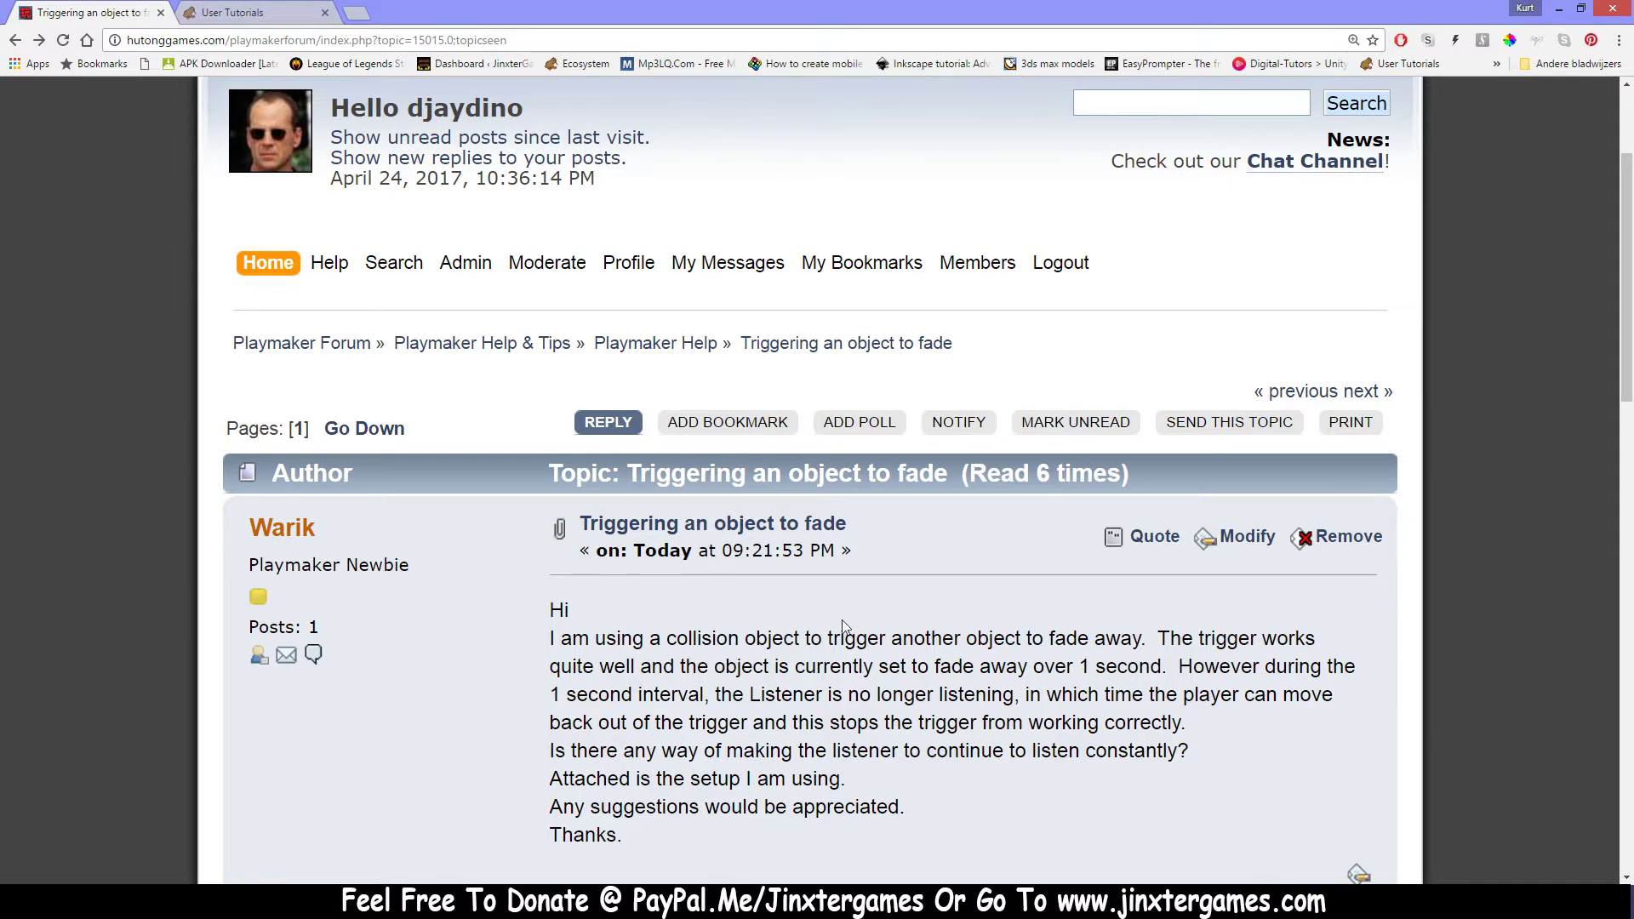
pyautogui.hotkey('alt', 'Tab')
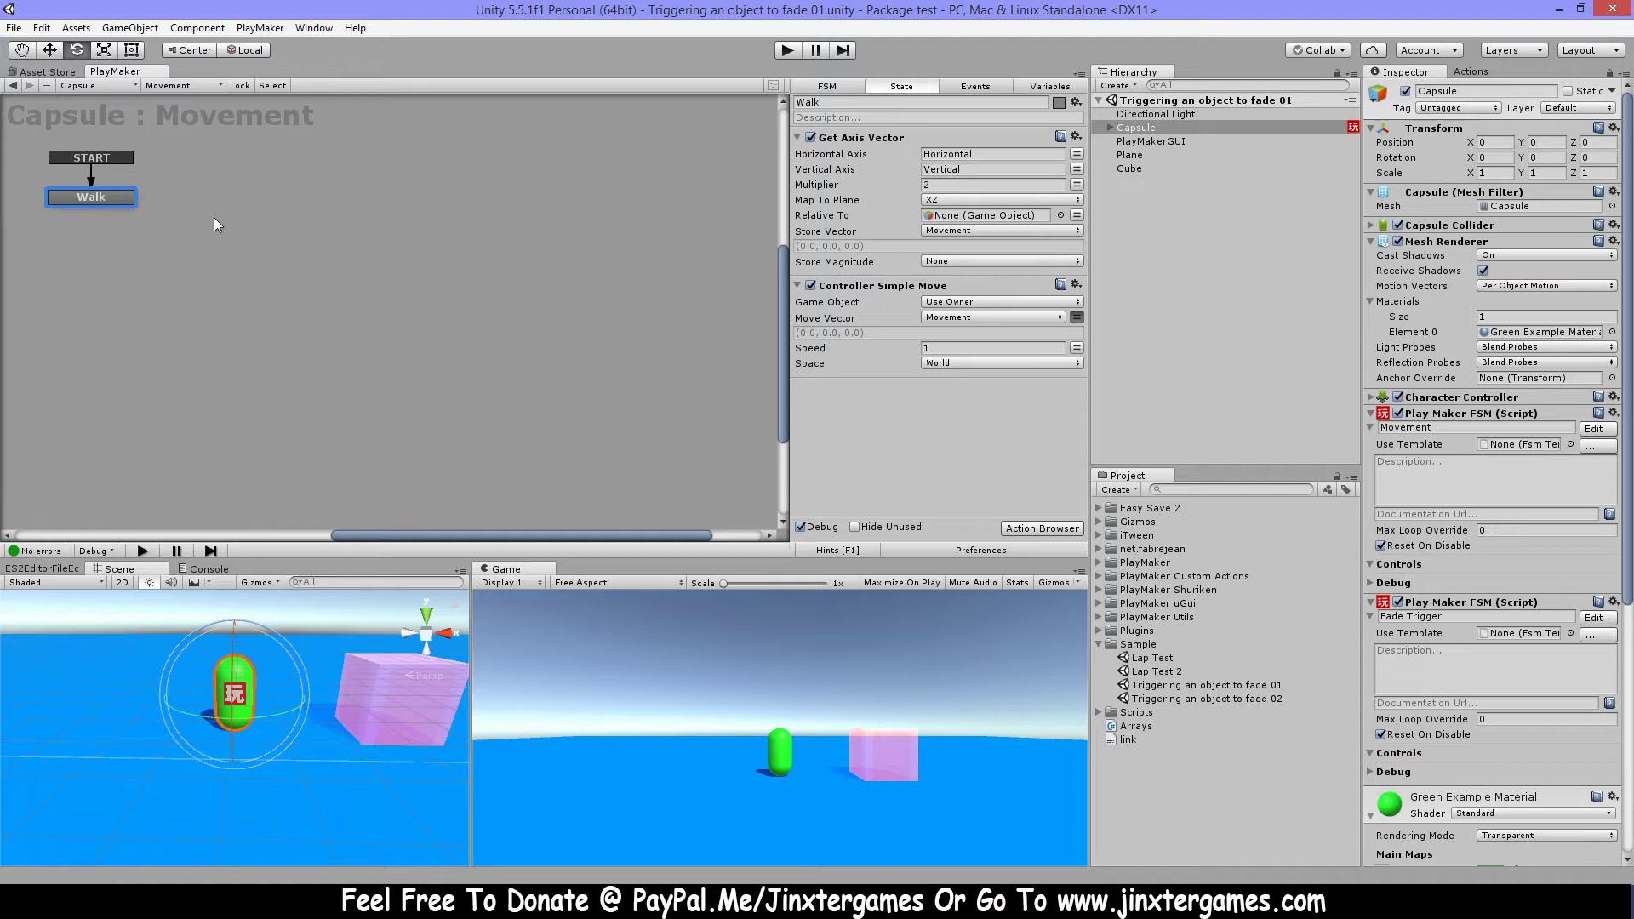
# Switch the PlayMaker graph from the Capsule's Movement FSM to its Fade Trigger FSM
pyautogui.click(179, 87)
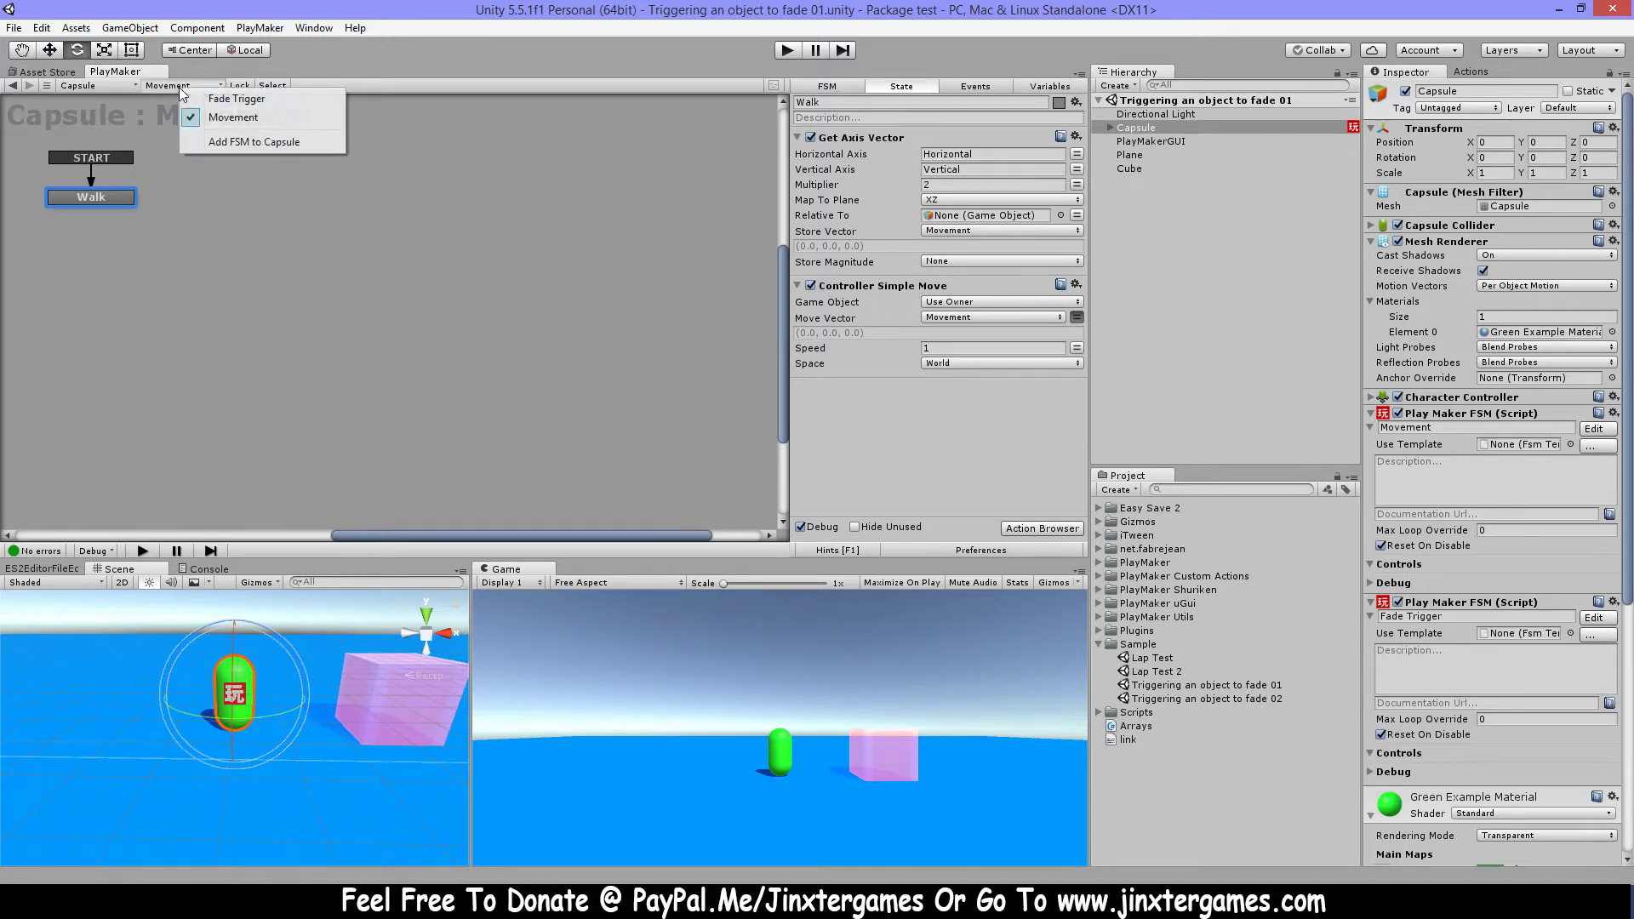
pyautogui.click(289, 103)
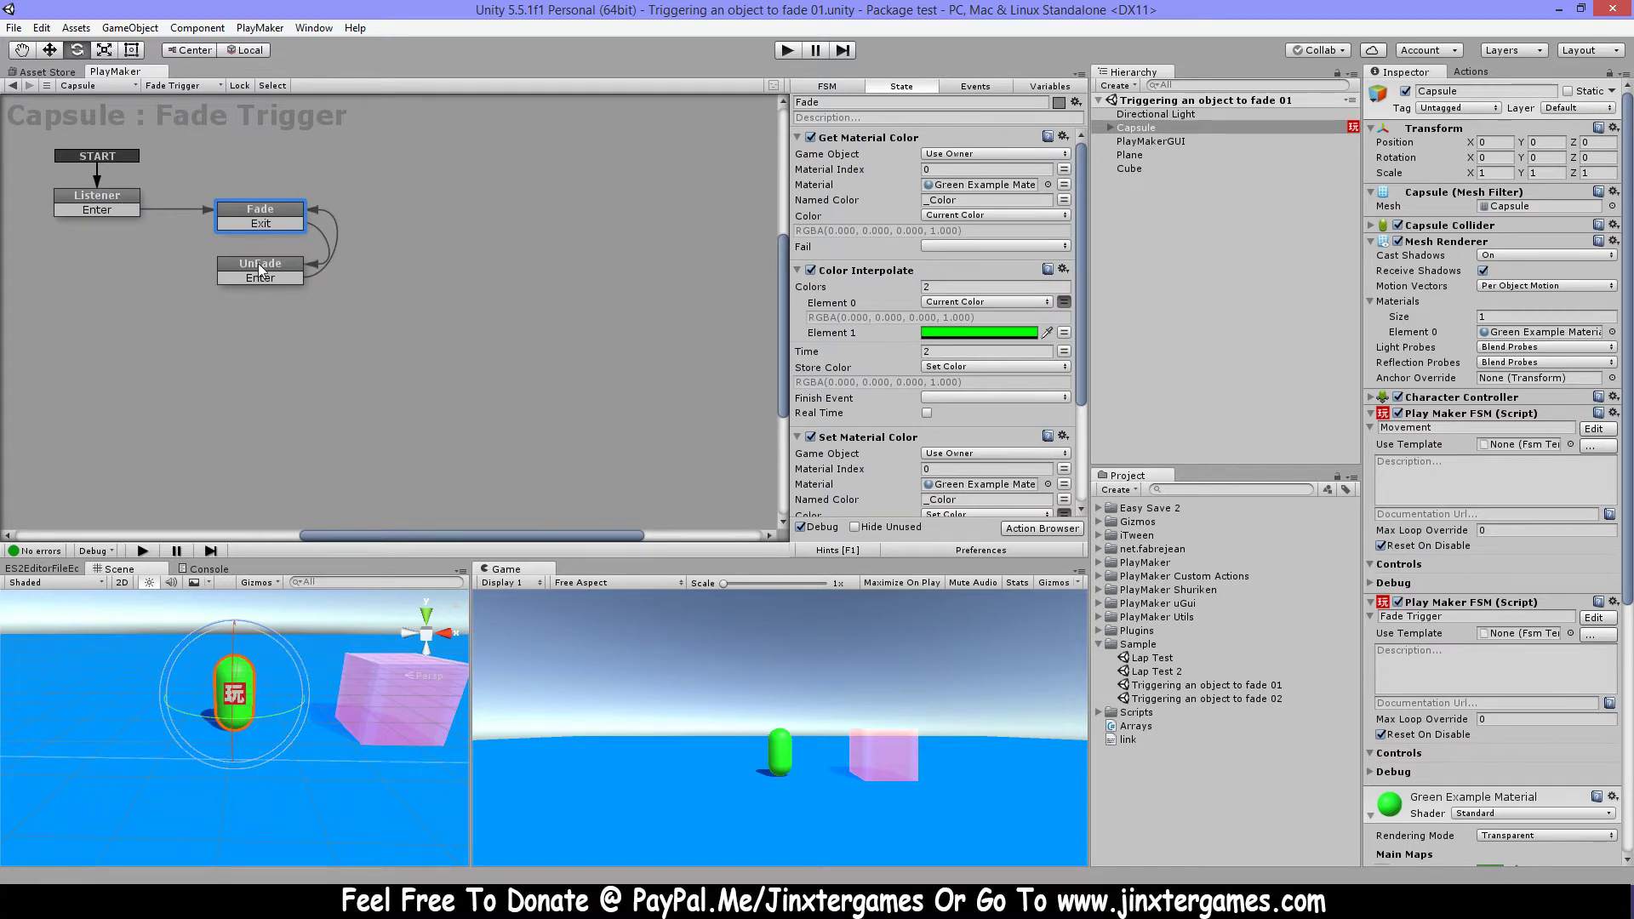
pyautogui.click(97, 201)
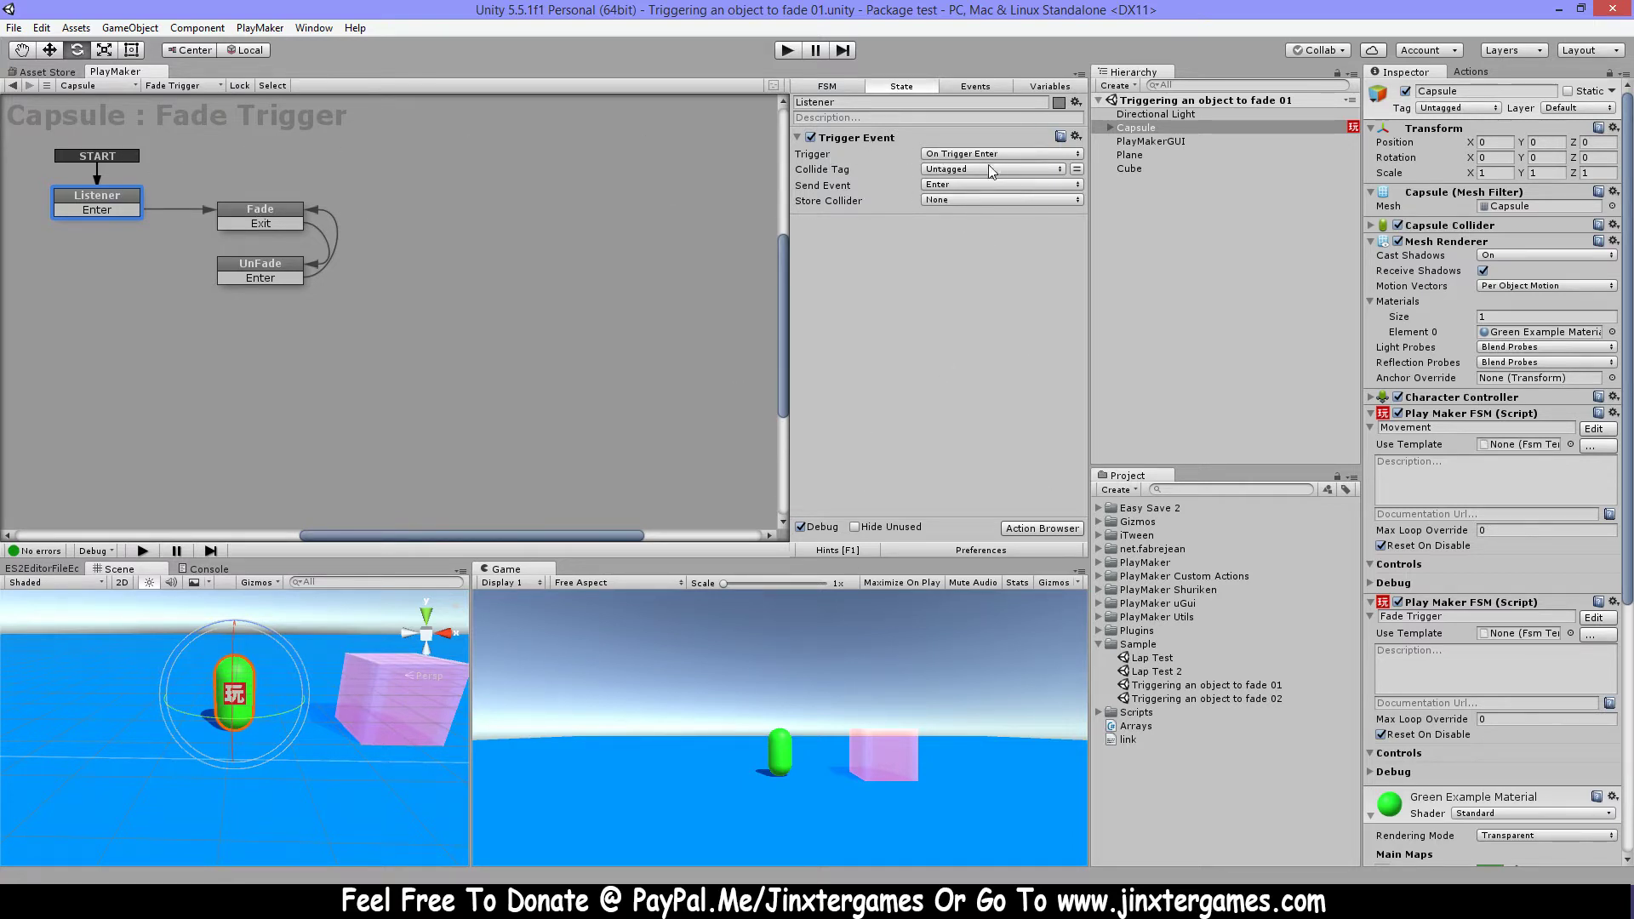
pyautogui.click(246, 211)
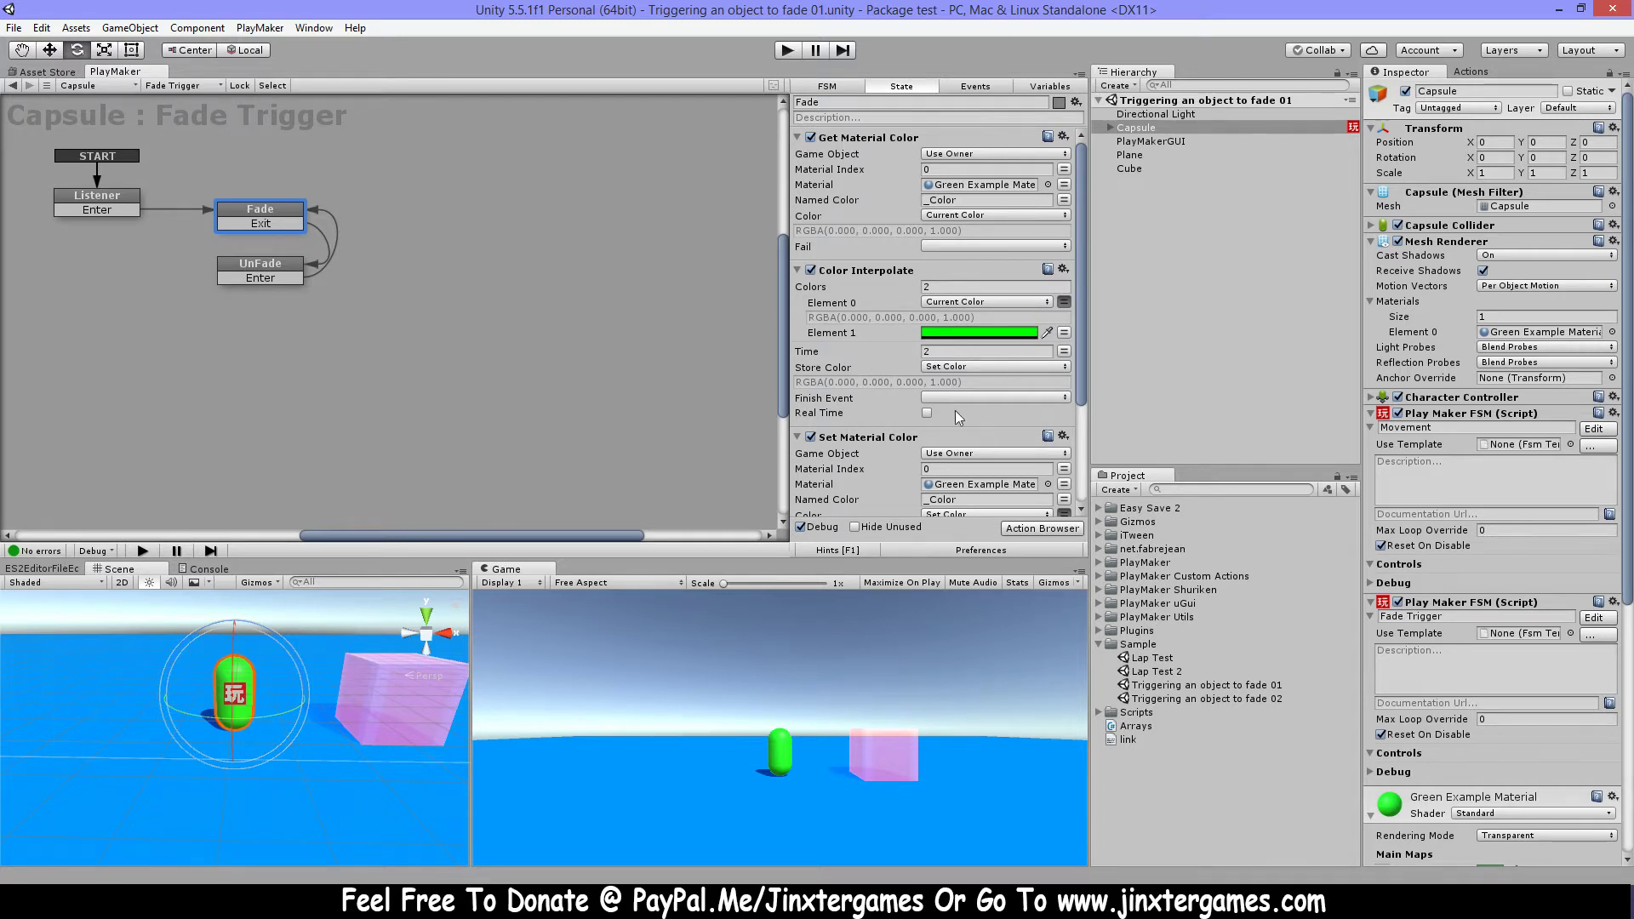
pyautogui.moveTo(1081, 314); pyautogui.dragTo(1071, 427)
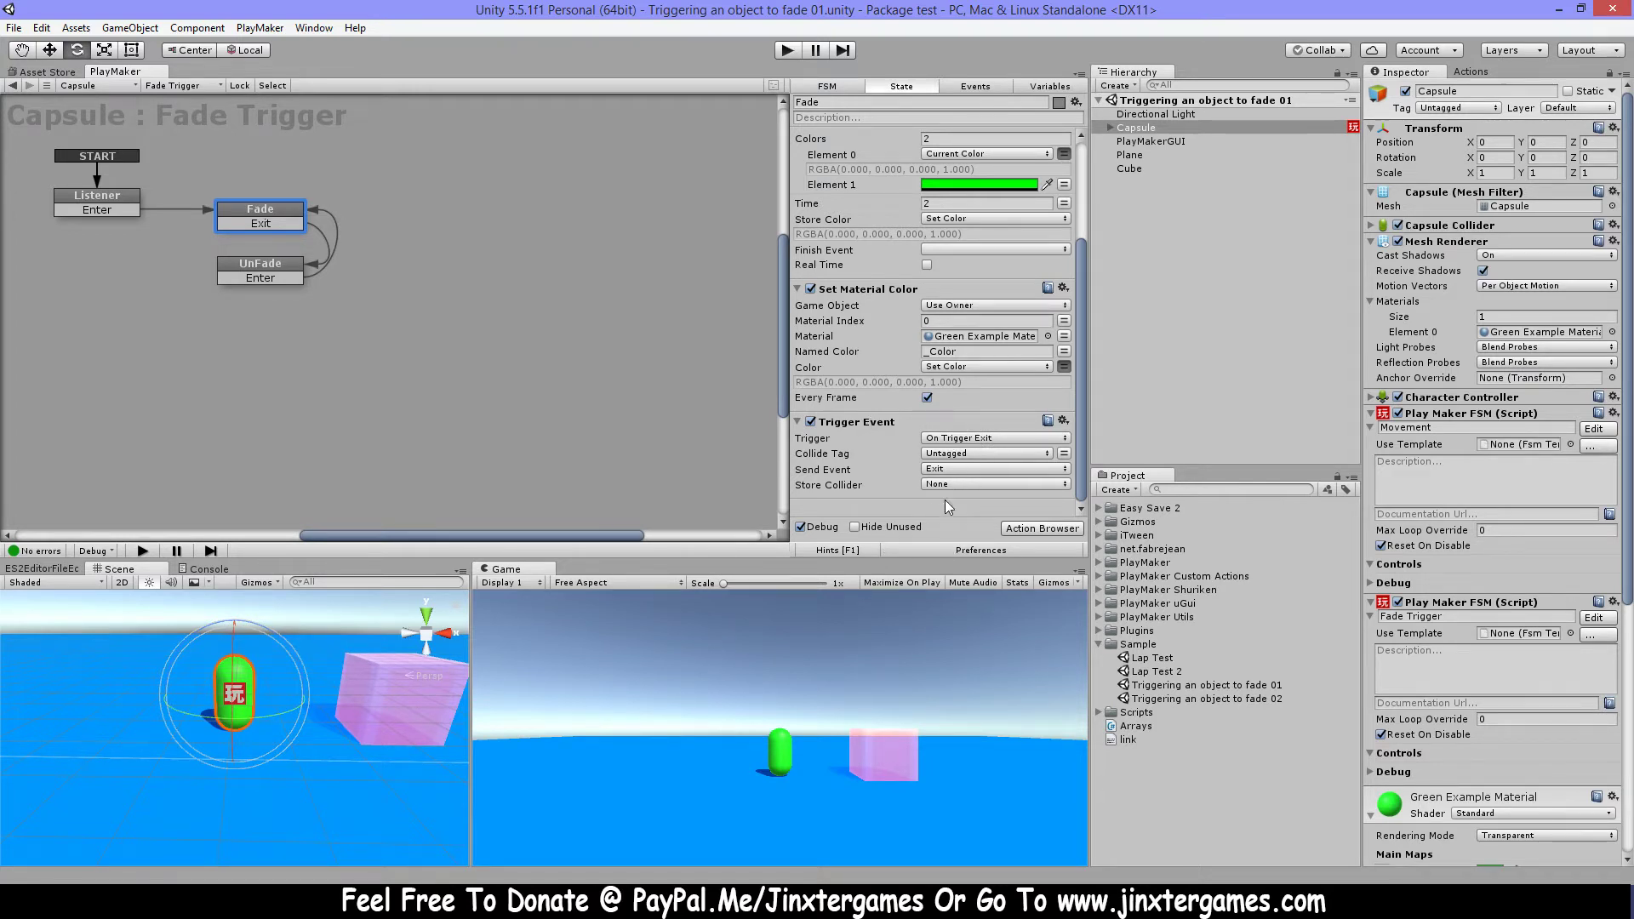
pyautogui.scroll(4, 970, 408)
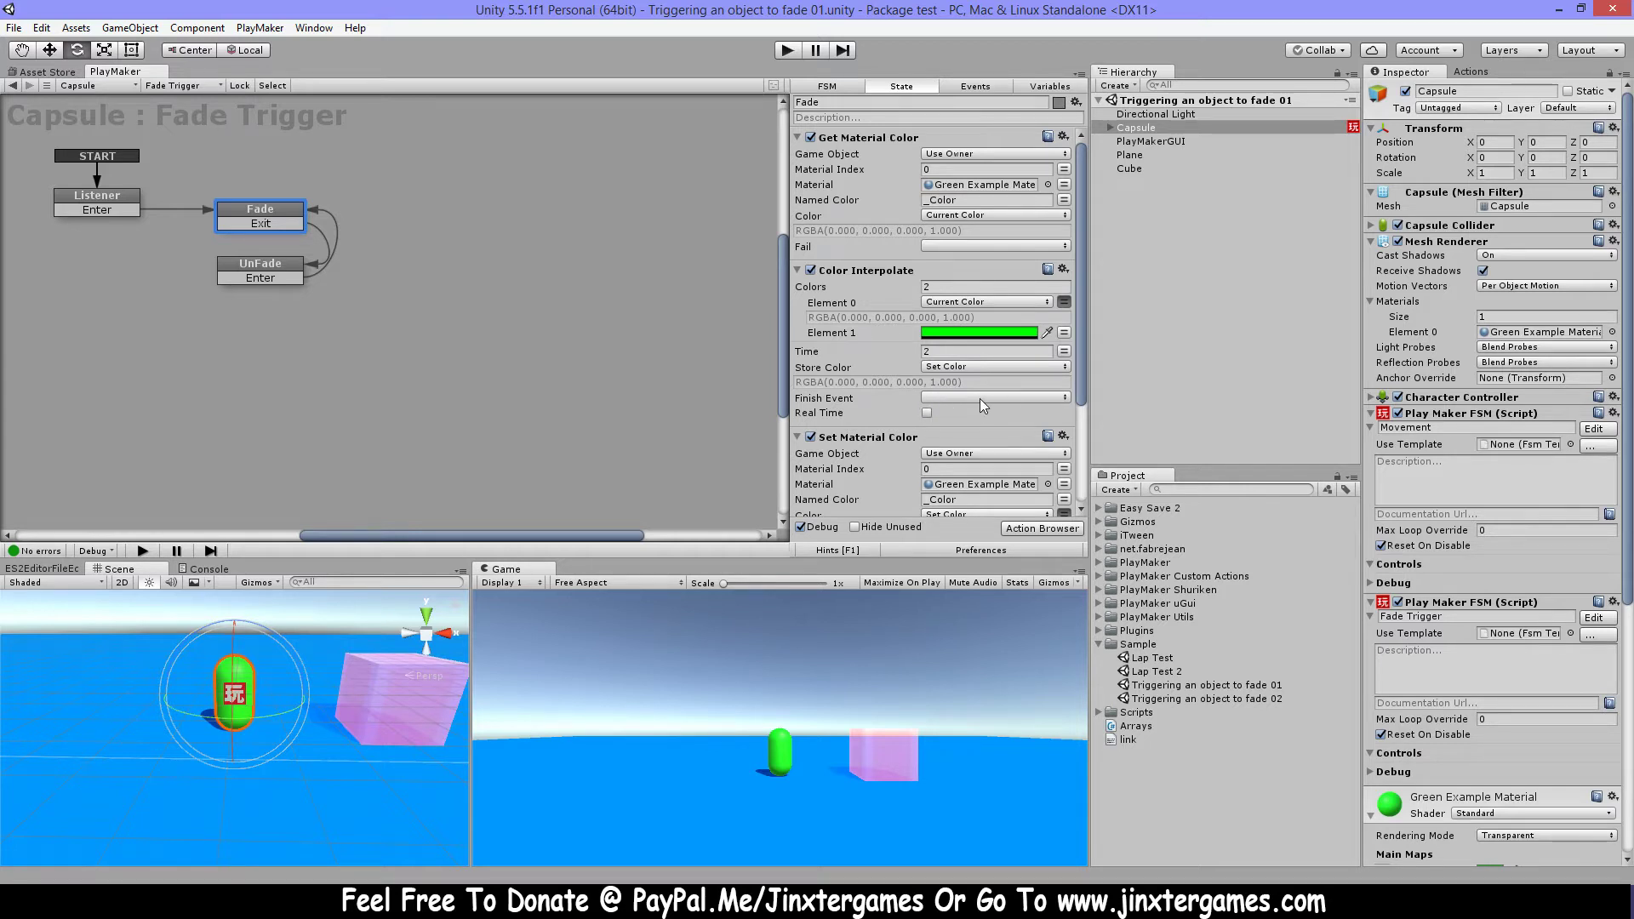
pyautogui.moveTo(1081, 376); pyautogui.dragTo(1076, 479)
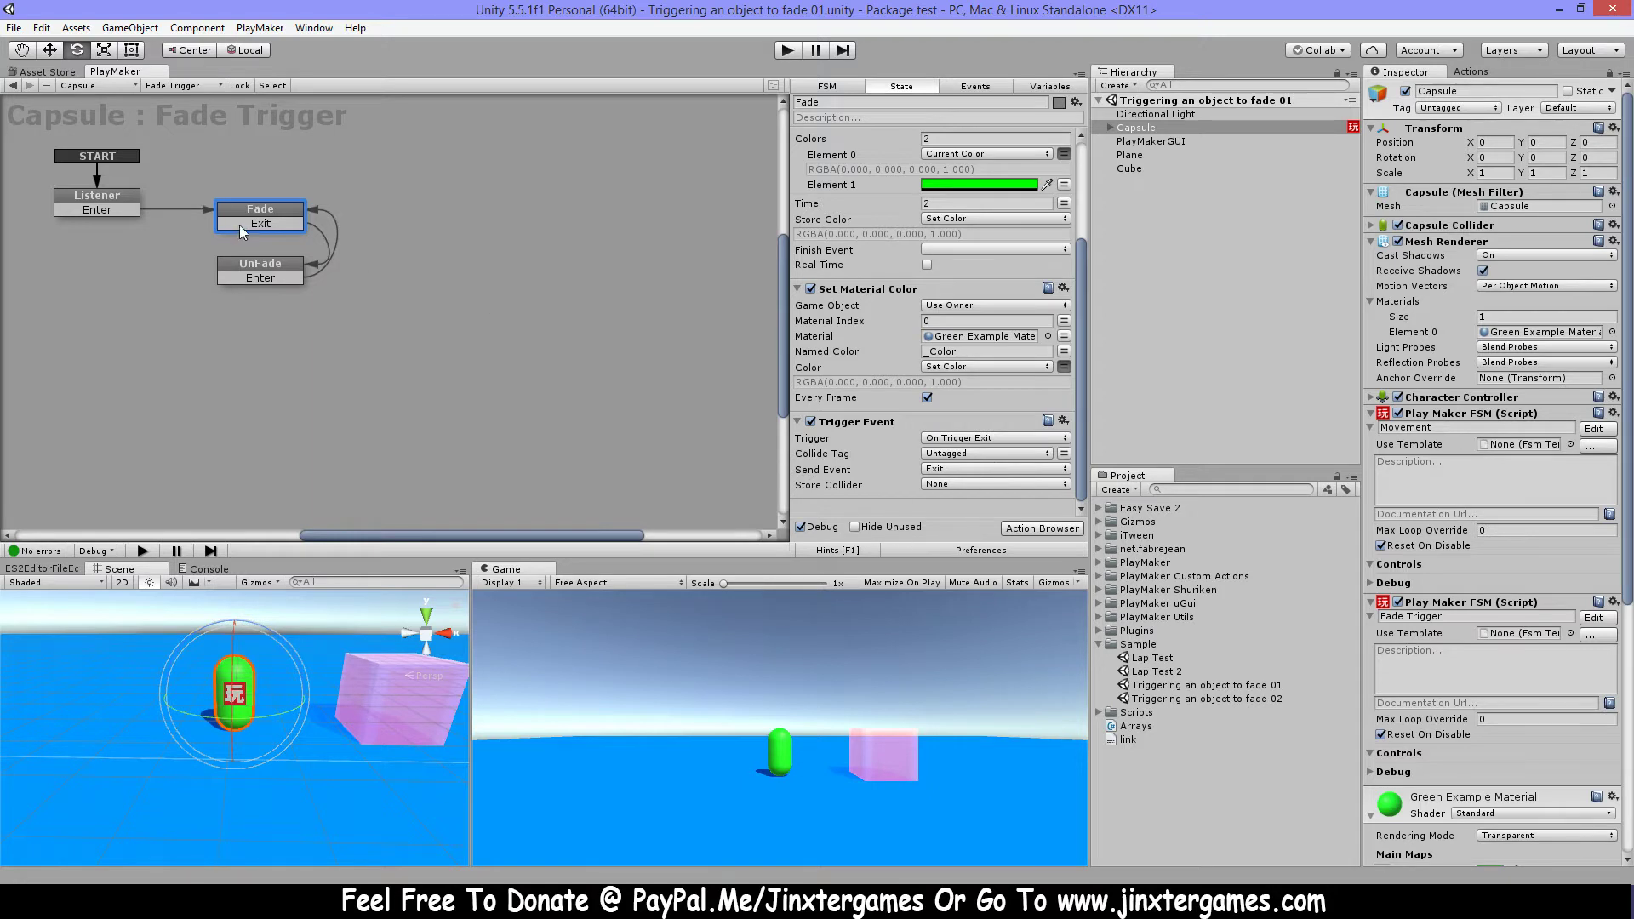
# Review the UnFade and Fade states' actions, then enter play mode
pyautogui.click(272, 266)
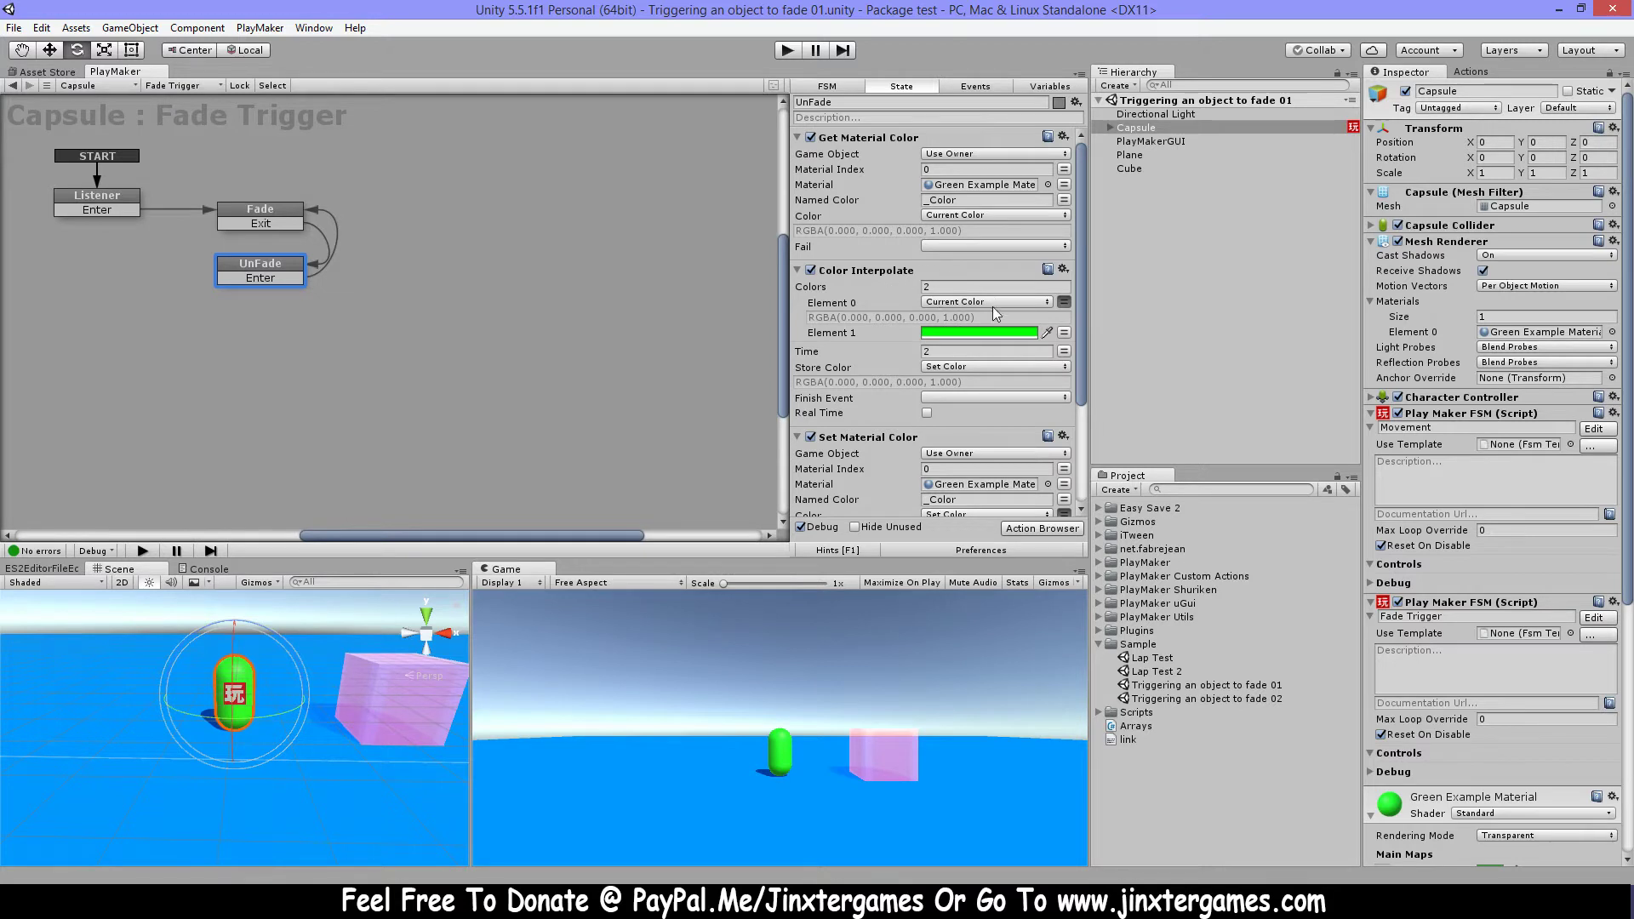
pyautogui.scroll(-3, 993, 307)
pyautogui.scroll(-2, 936, 451)
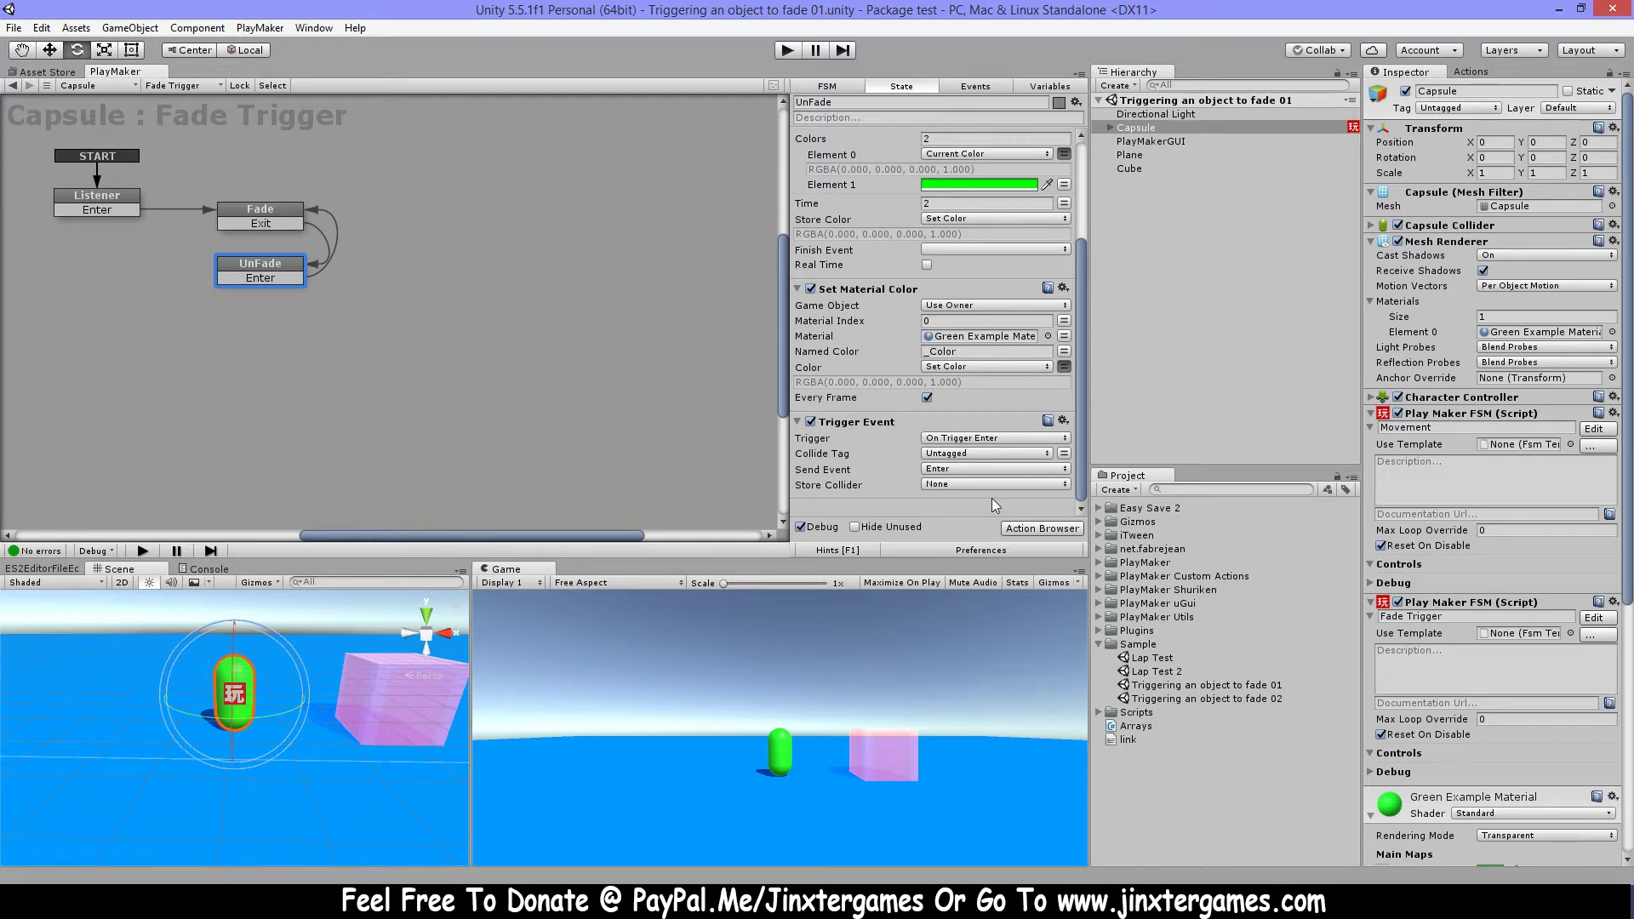
pyautogui.click(259, 213)
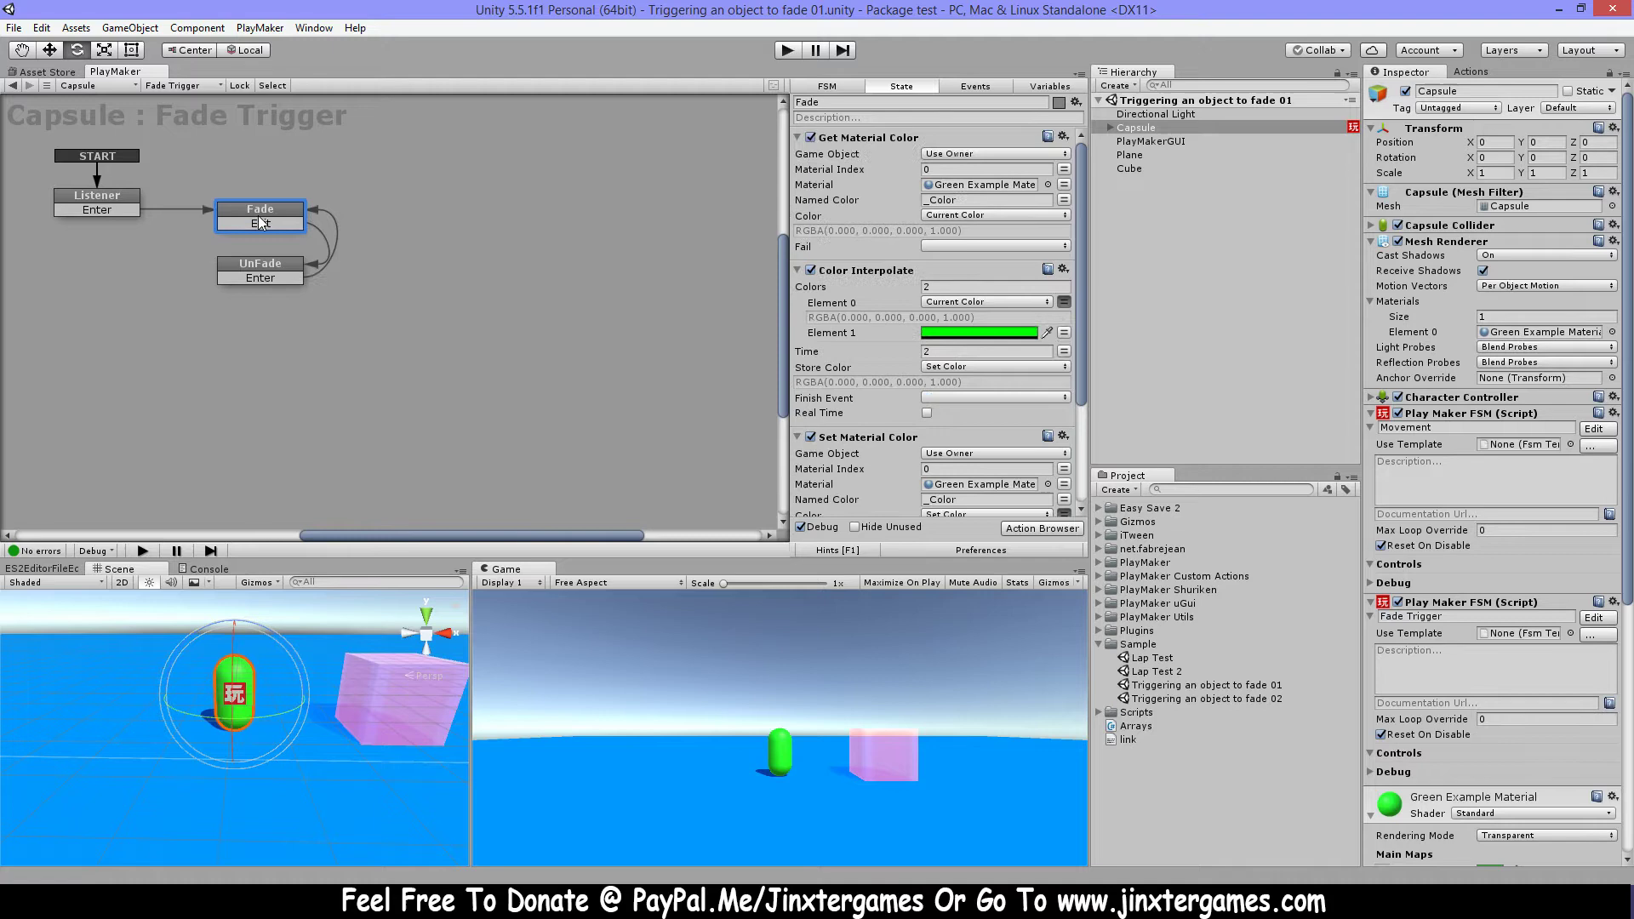
pyautogui.click(254, 264)
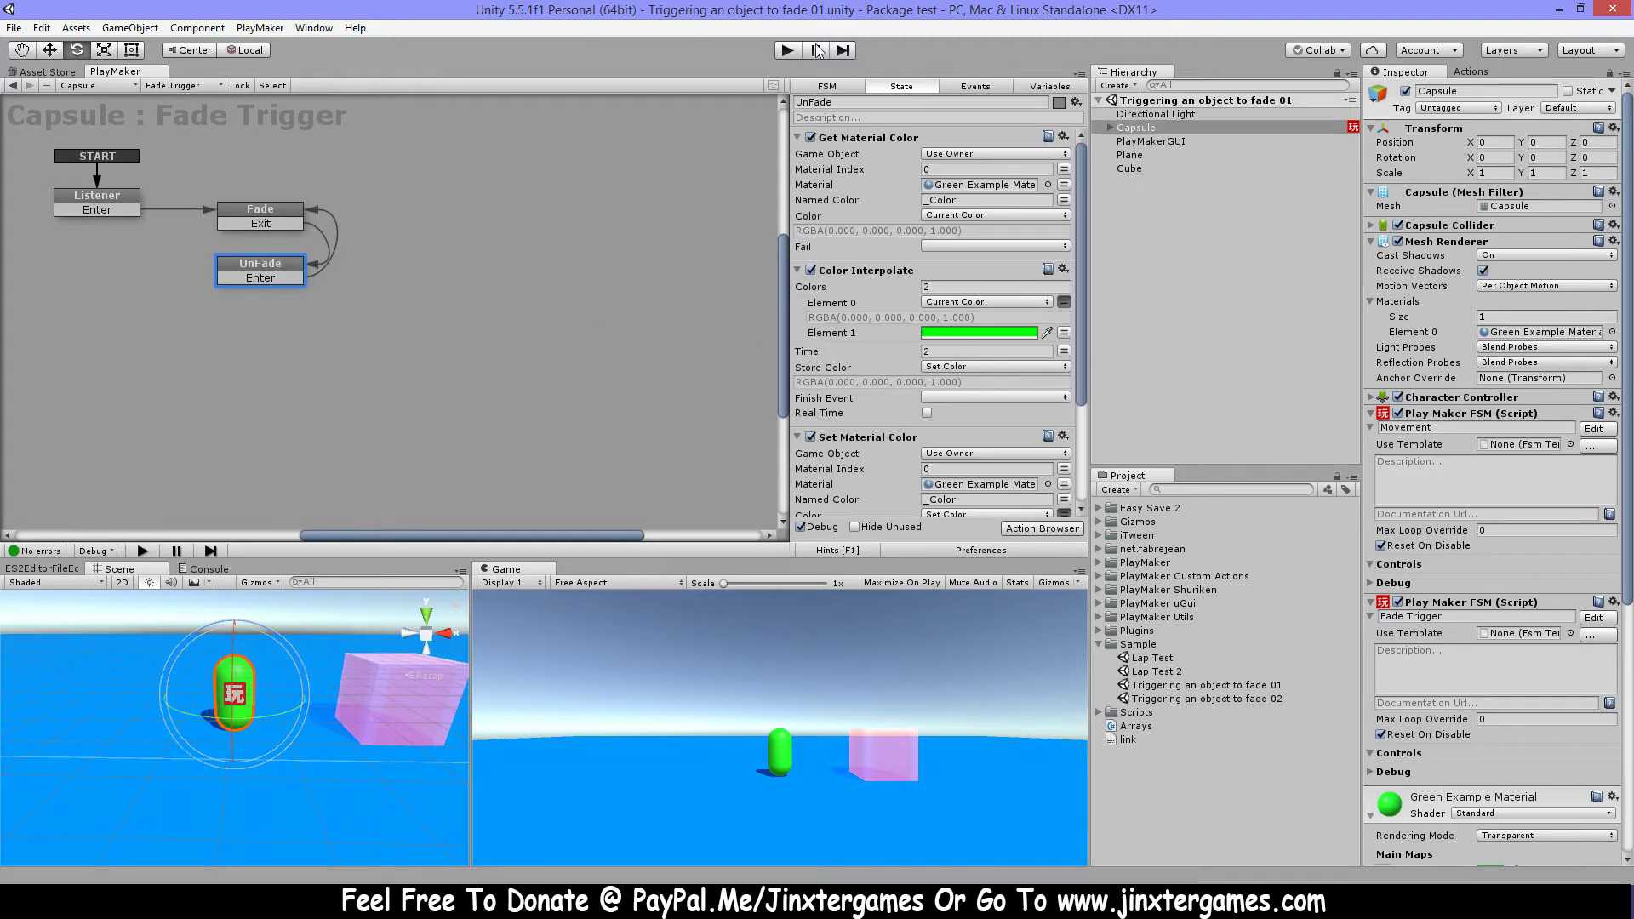
pyautogui.click(787, 50)
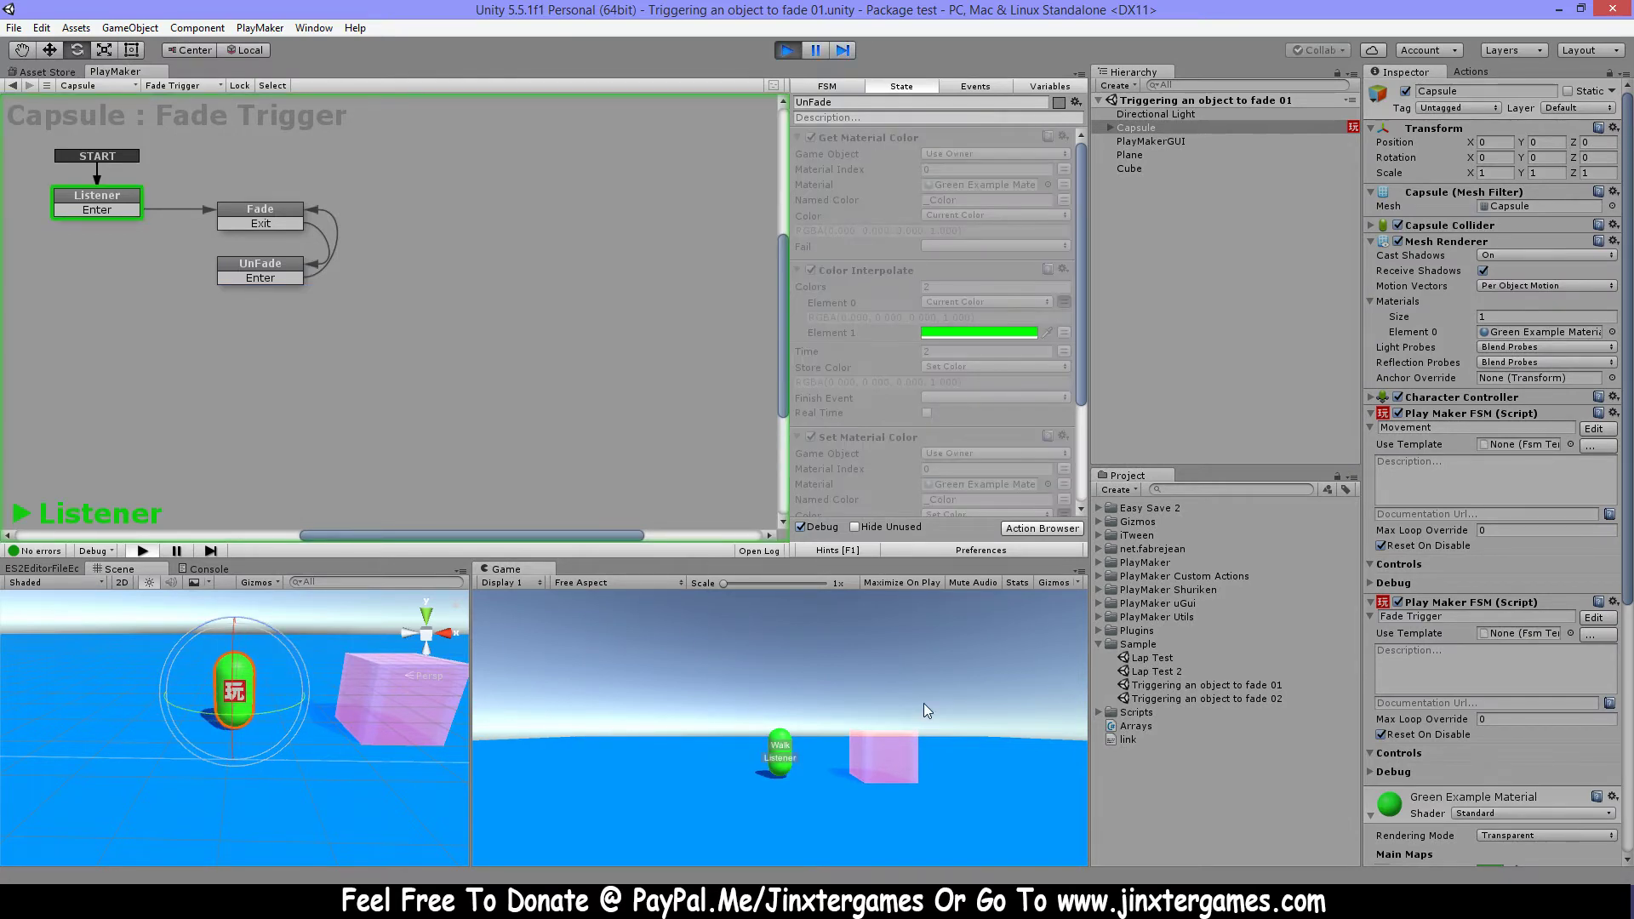
# Drive the capsule into and out of the pink cube twice to test fading, then exit play mode
pyautogui.press('Right')
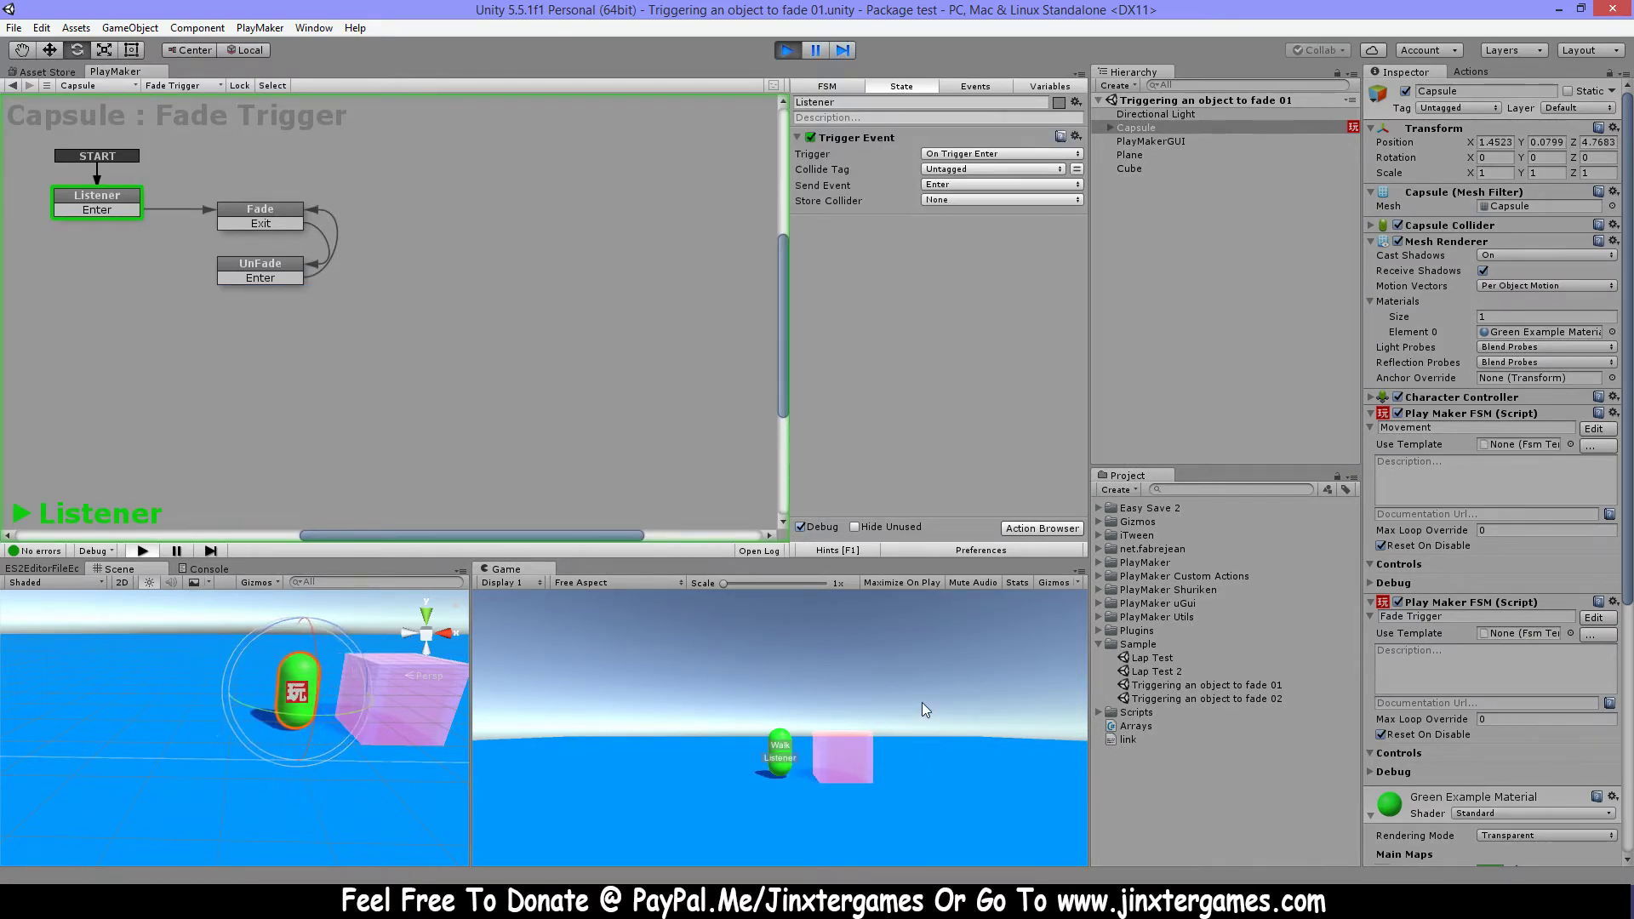
pyautogui.press('Right')
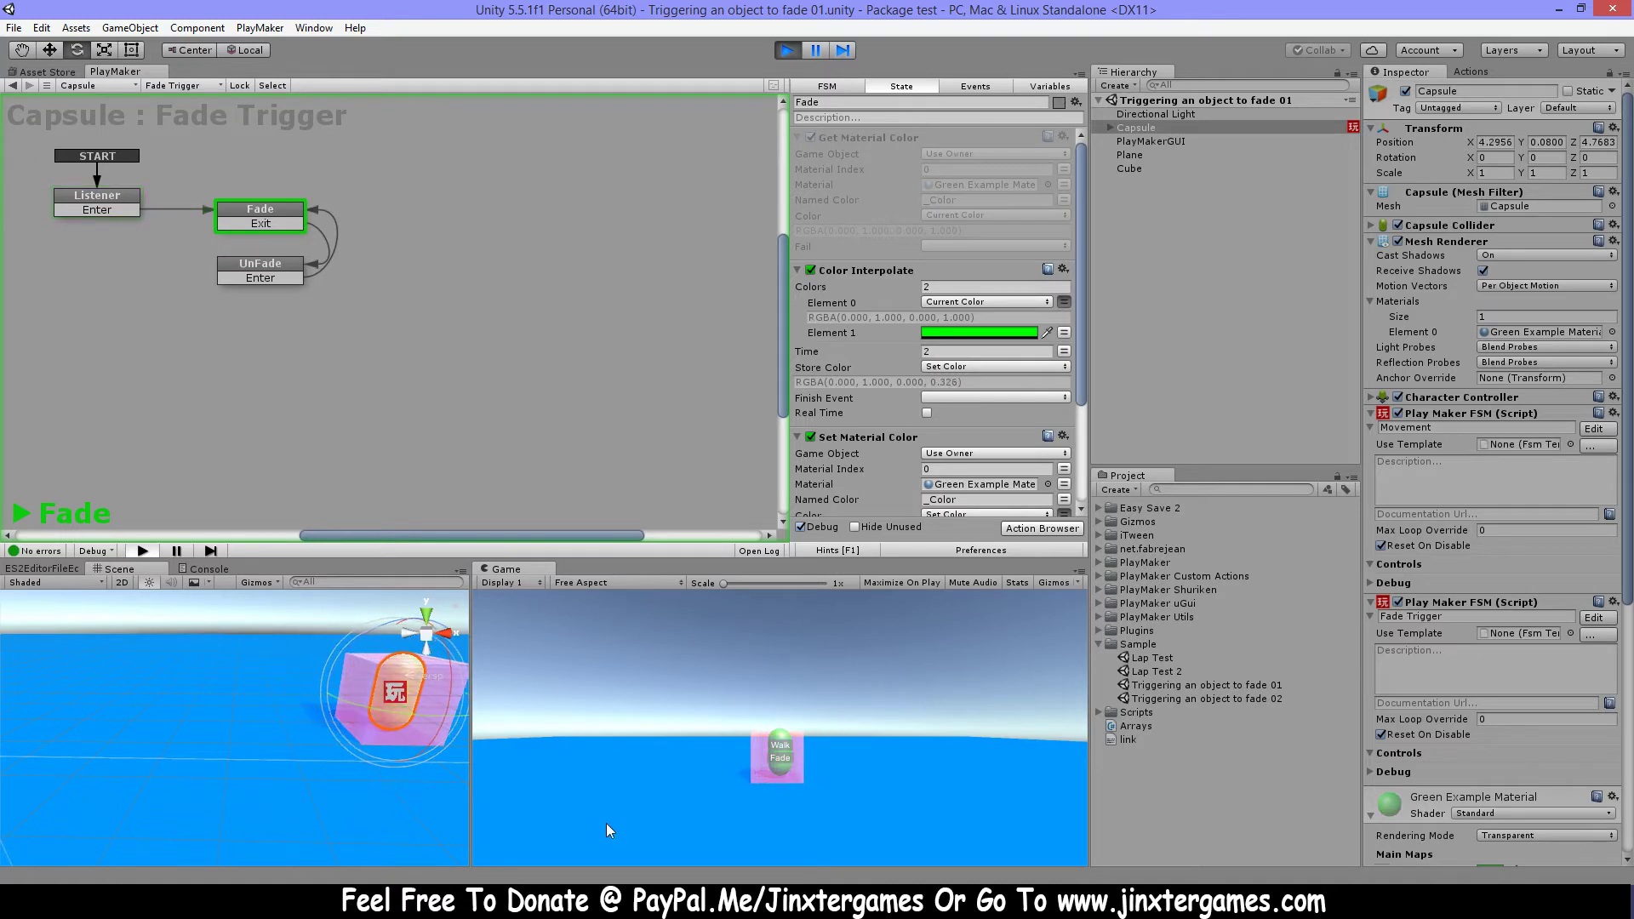
pyautogui.press('Left')
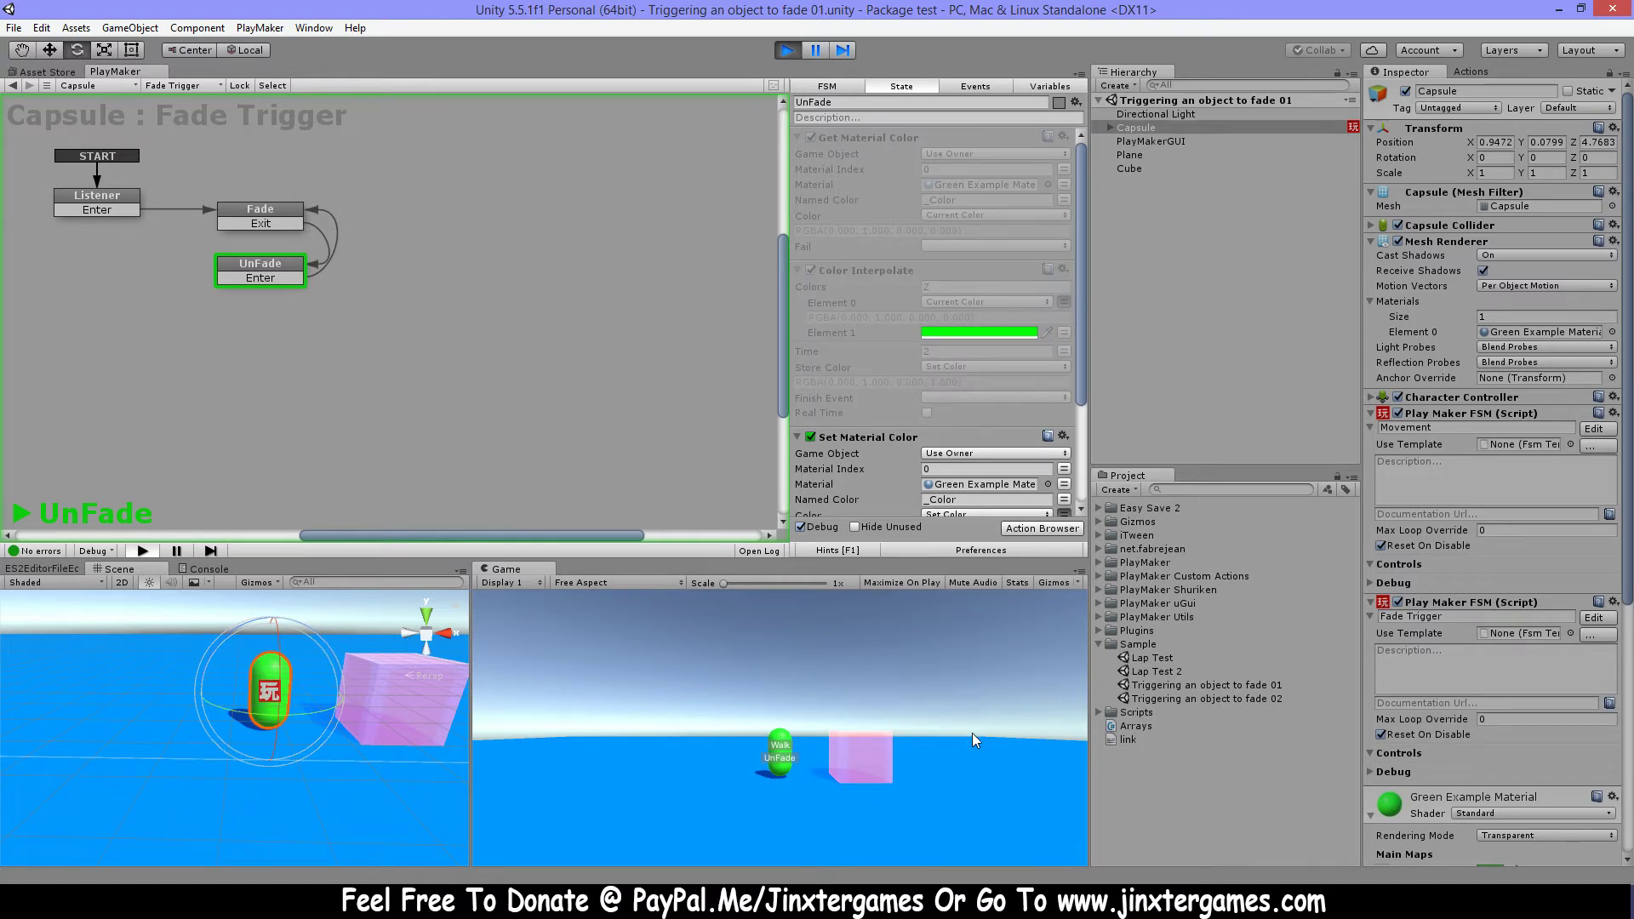
pyautogui.press('Right')
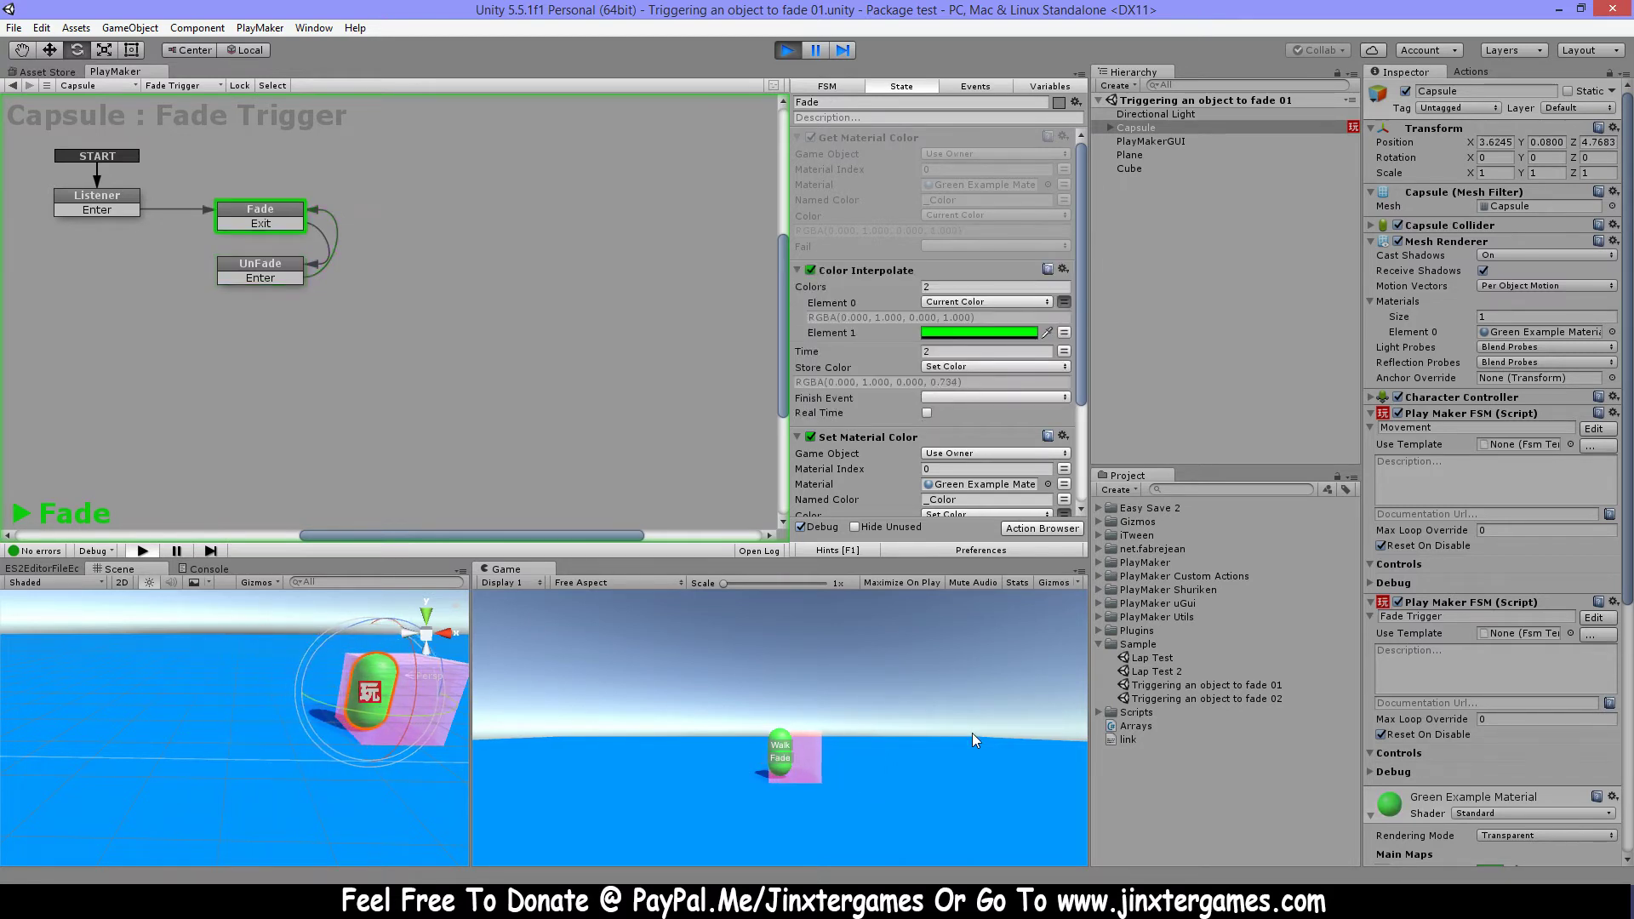
pyautogui.press('Left')
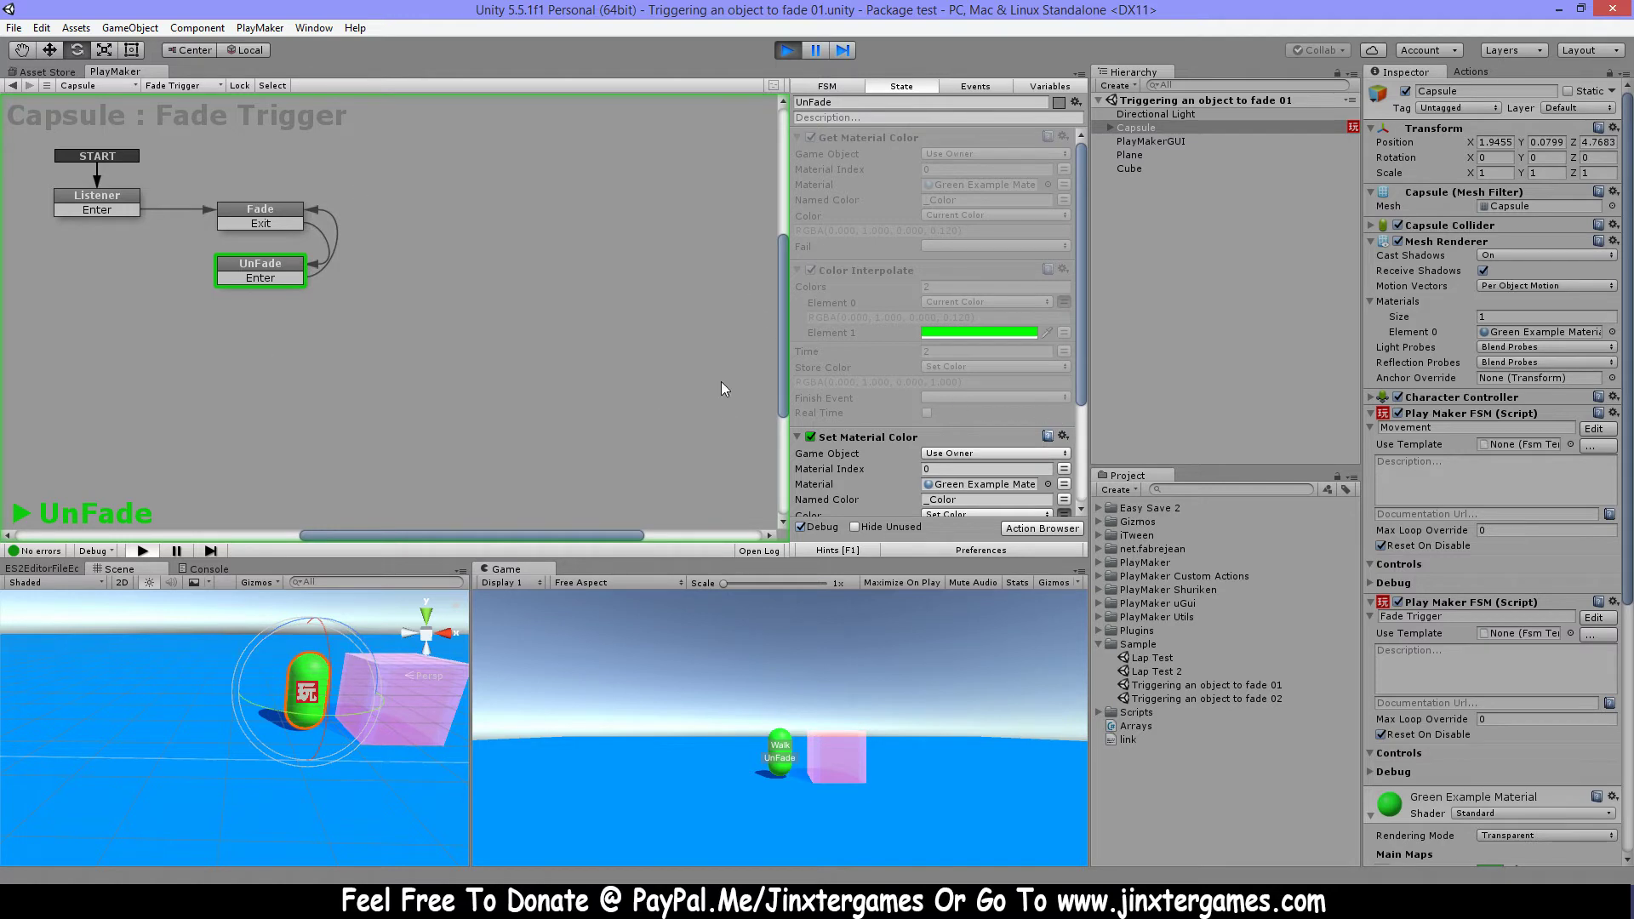
pyautogui.scroll(-4, 907, 347)
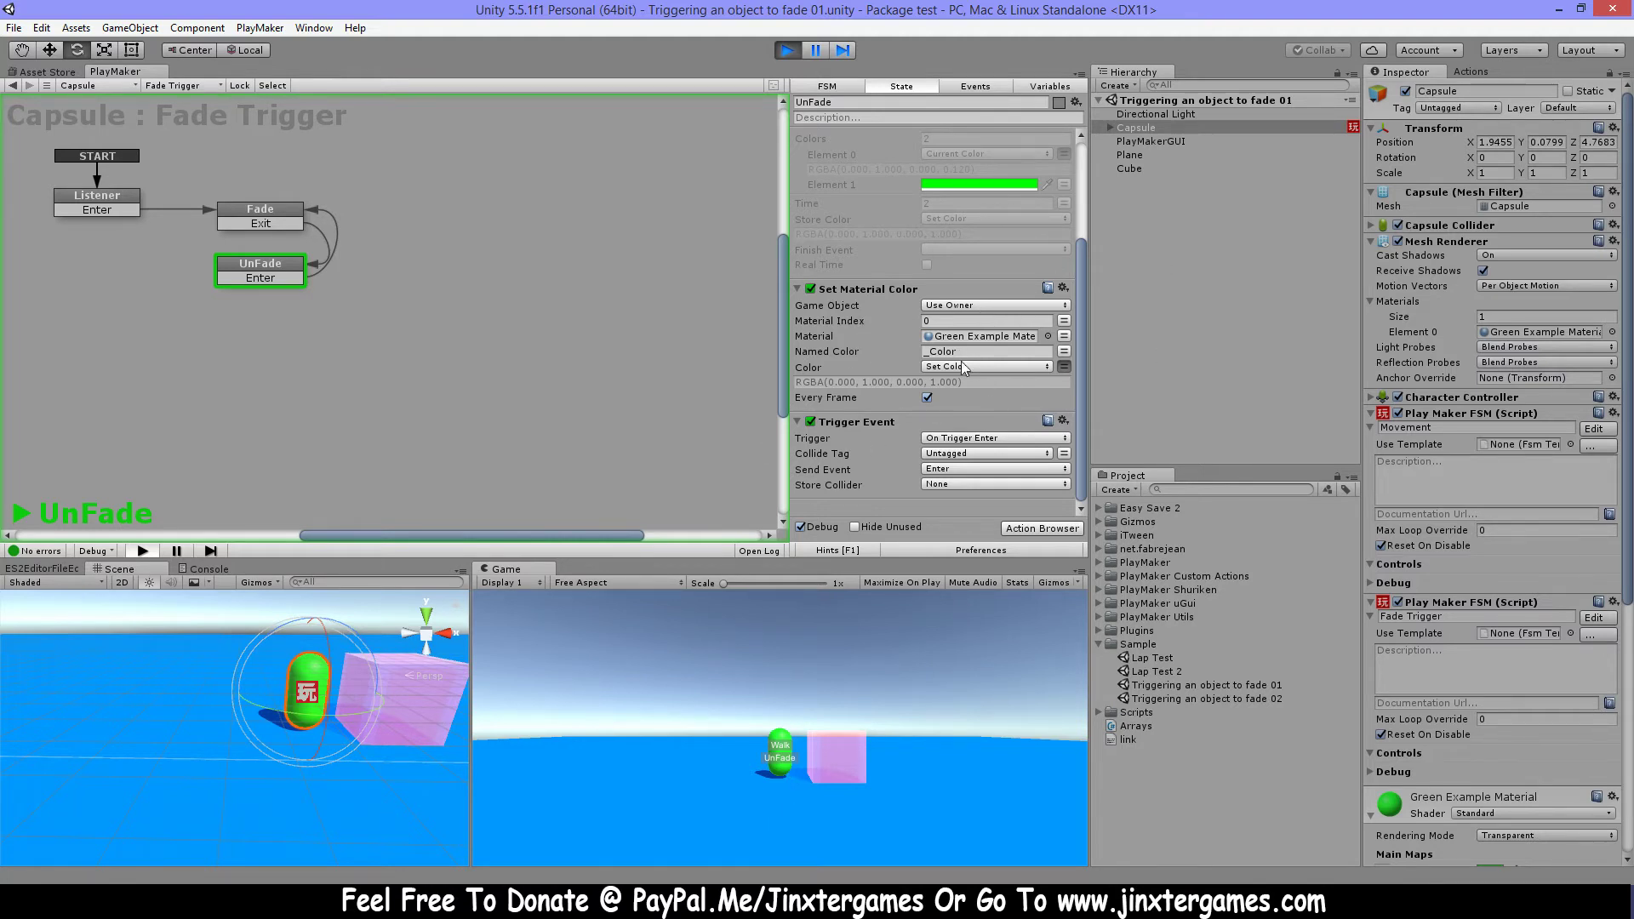
pyautogui.click(788, 52)
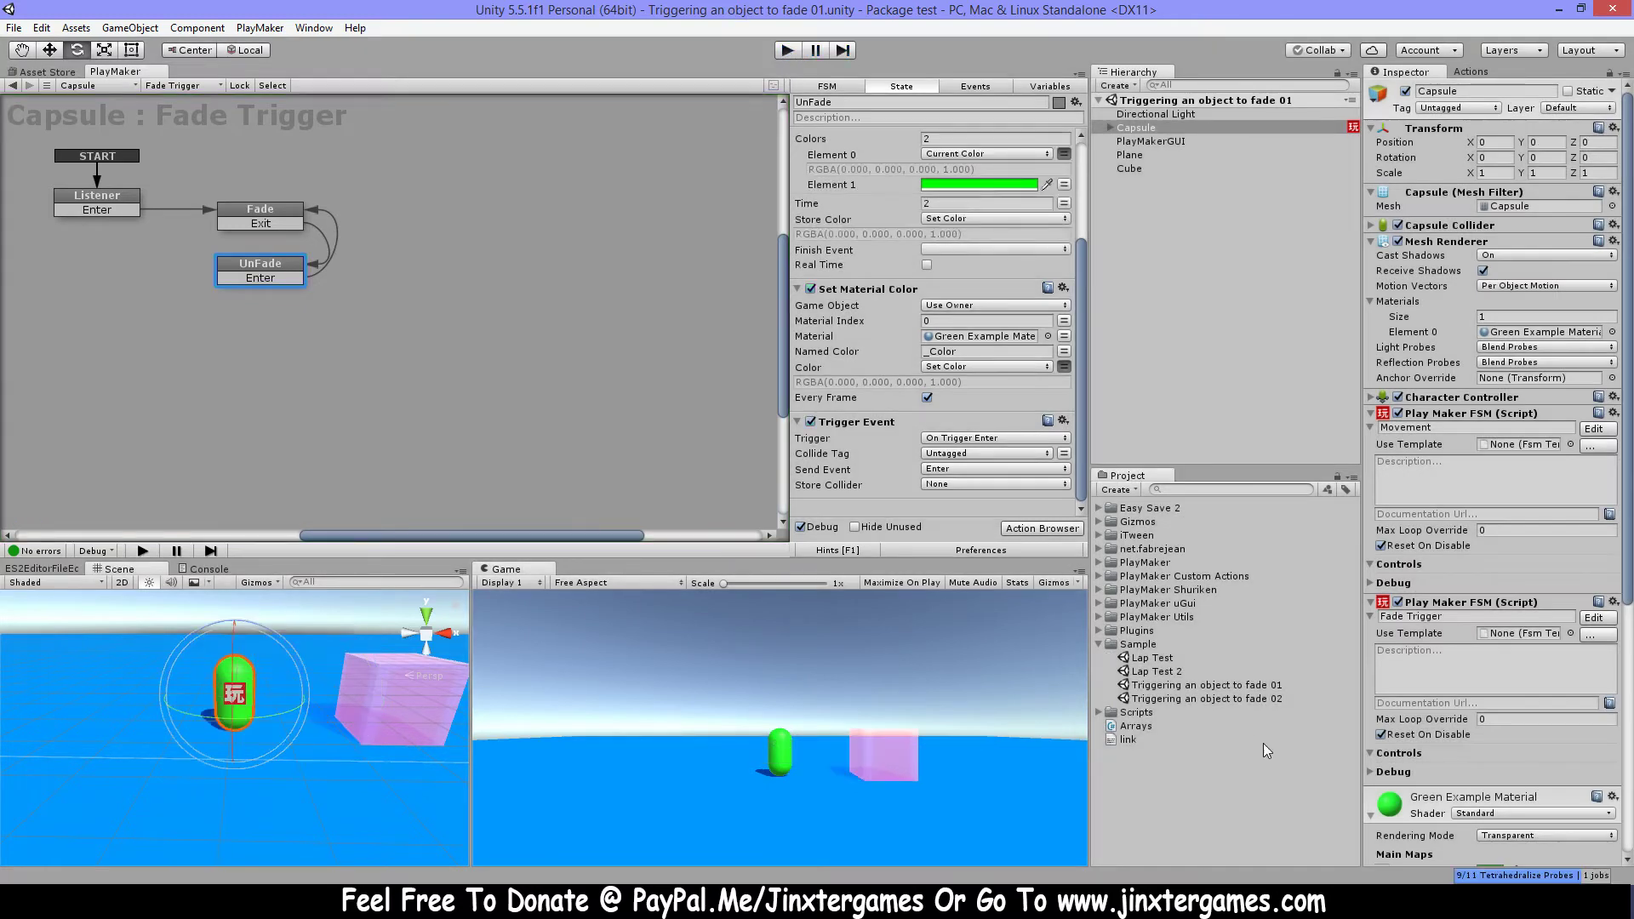
# Open the 'Triggering an object to fade 02' scene, select Capsule, and display its Listener FSM
pyautogui.doubleClick(1259, 696)
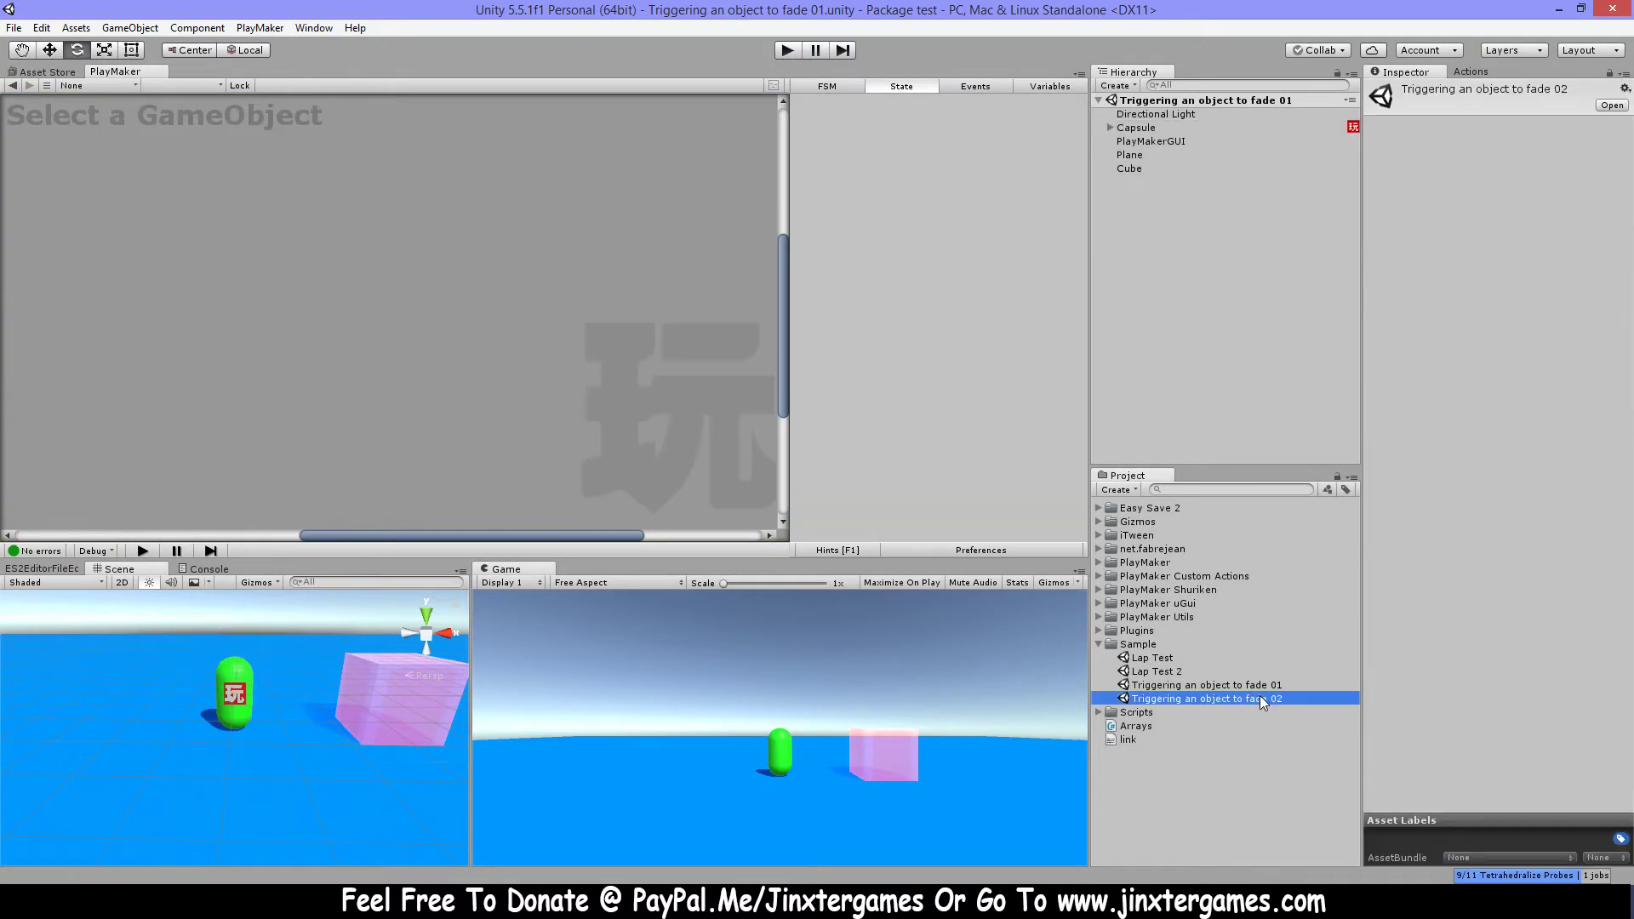
pyautogui.click(1161, 128)
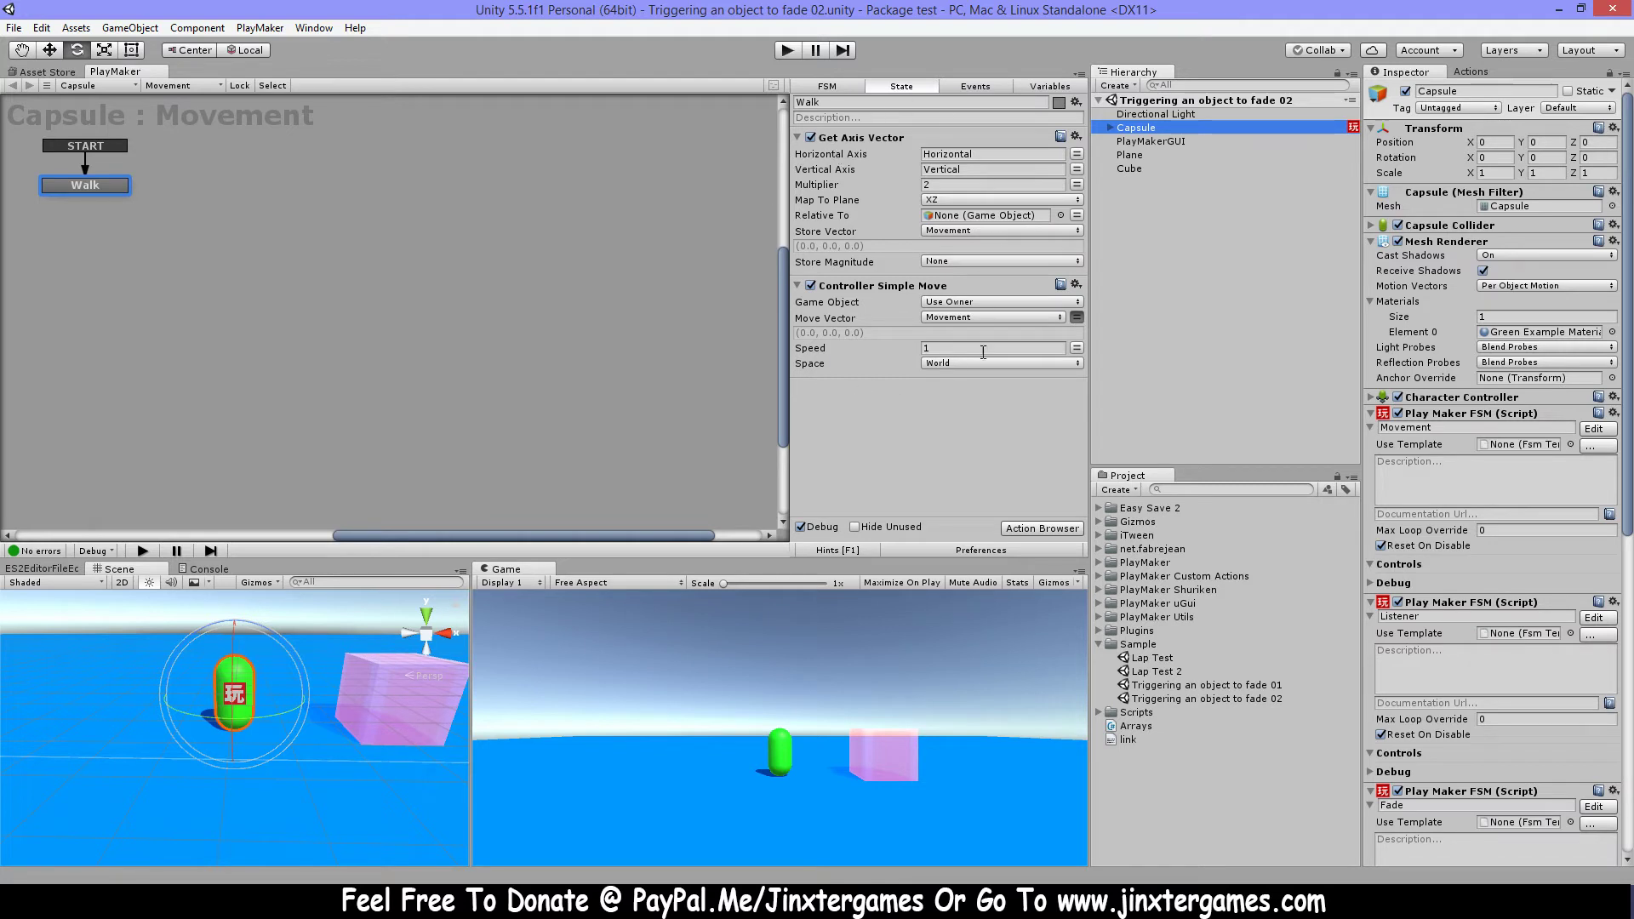
pyautogui.click(194, 82)
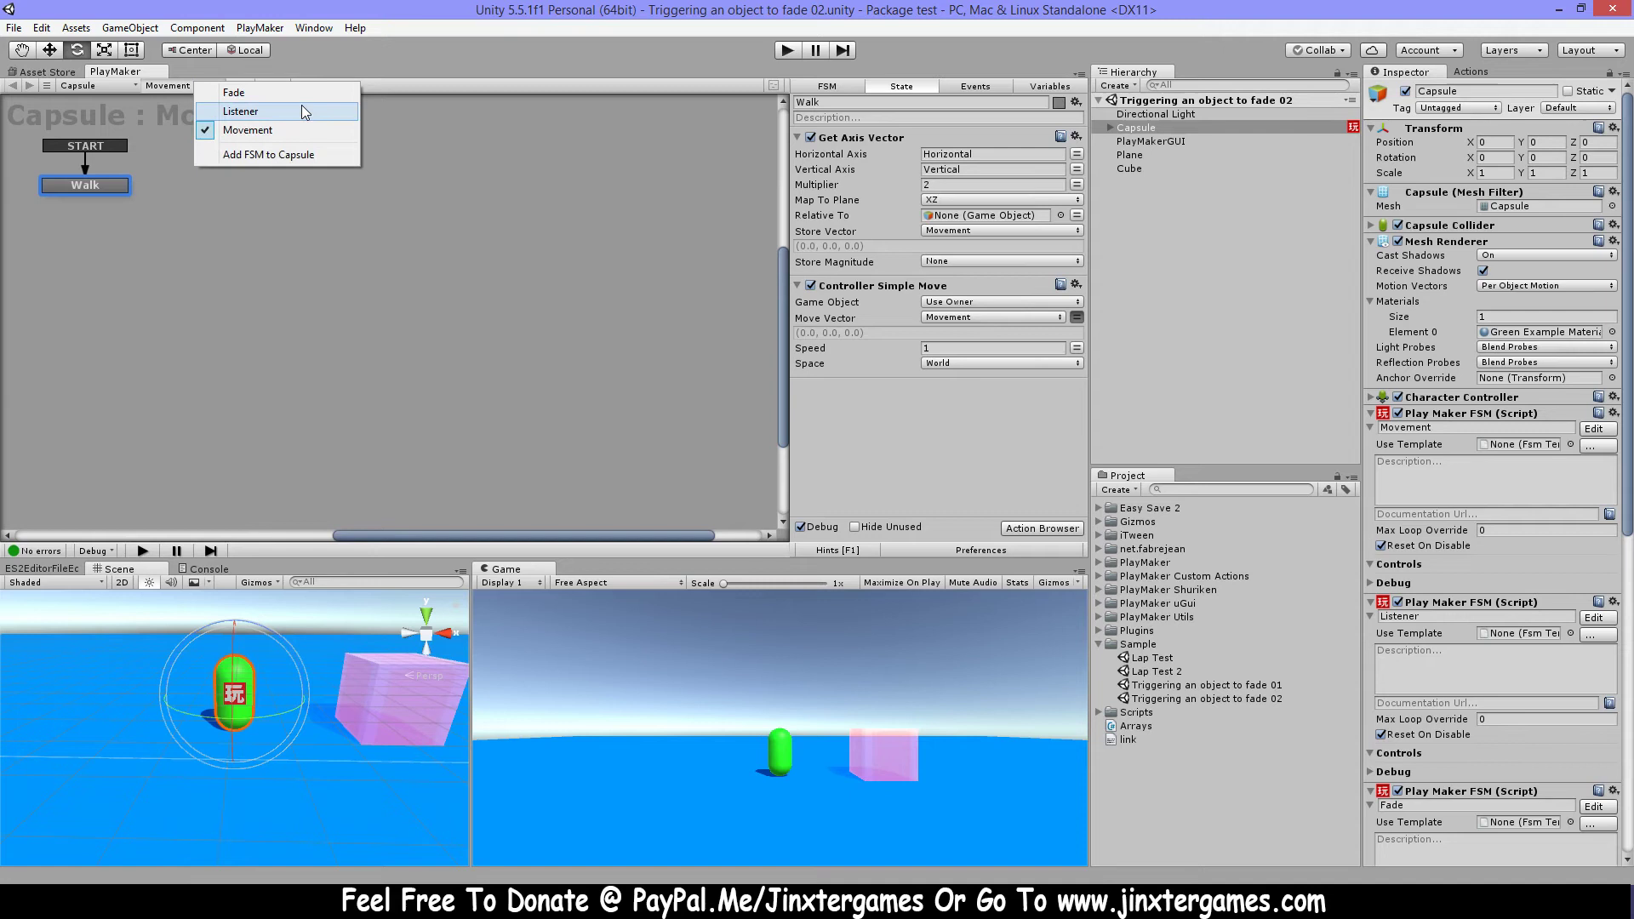
pyautogui.click(303, 110)
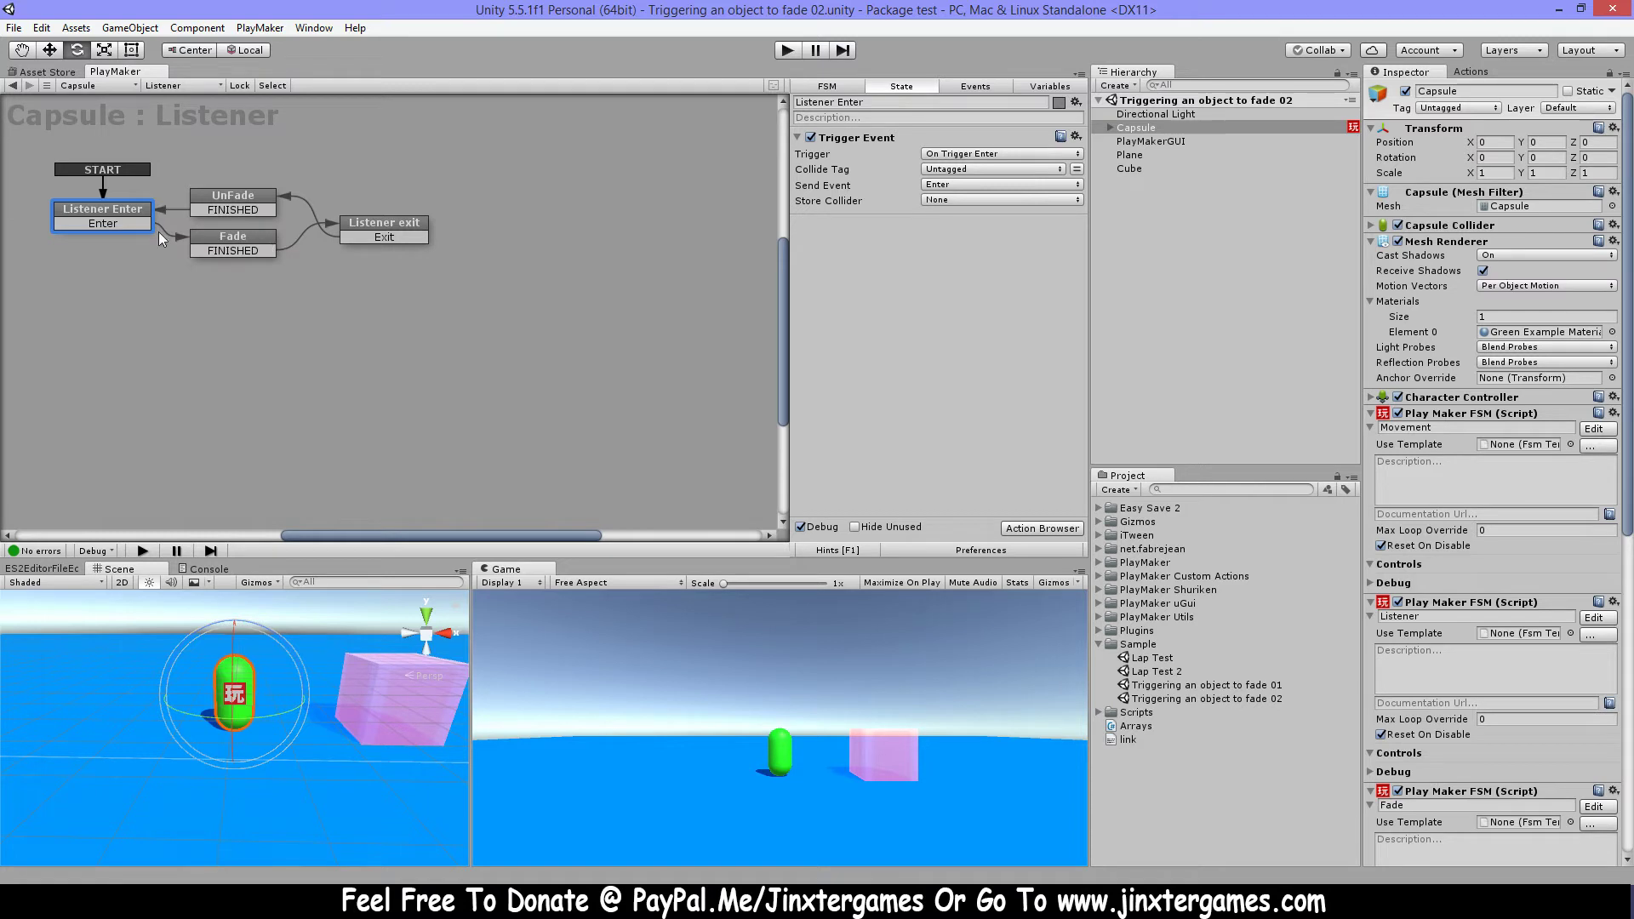
pyautogui.click(259, 247)
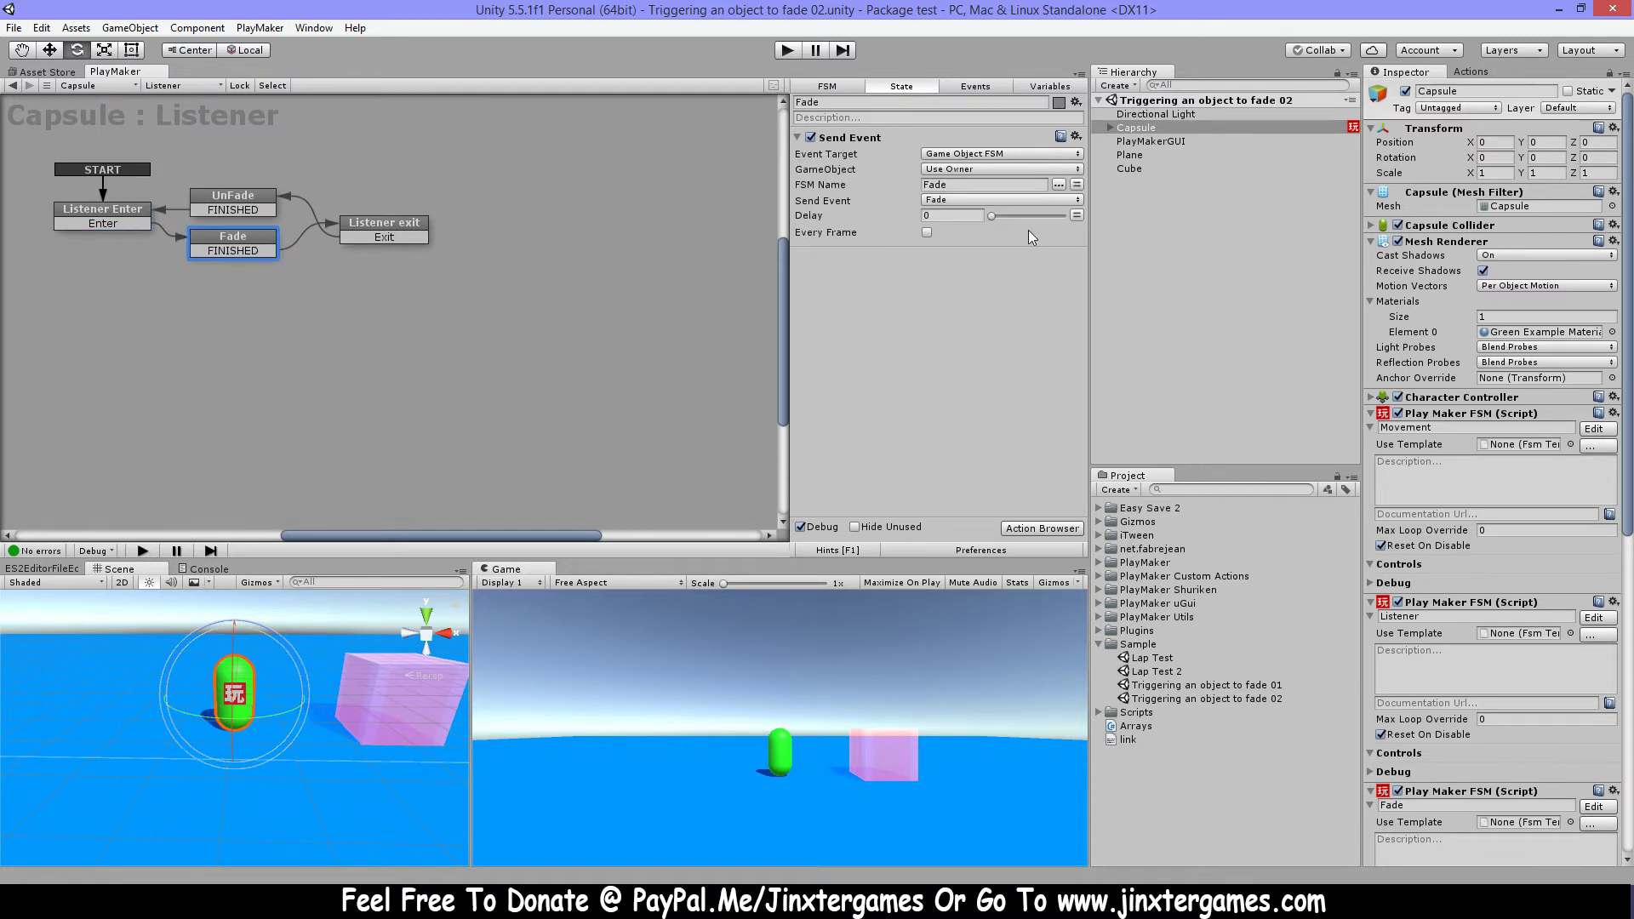
pyautogui.click(189, 86)
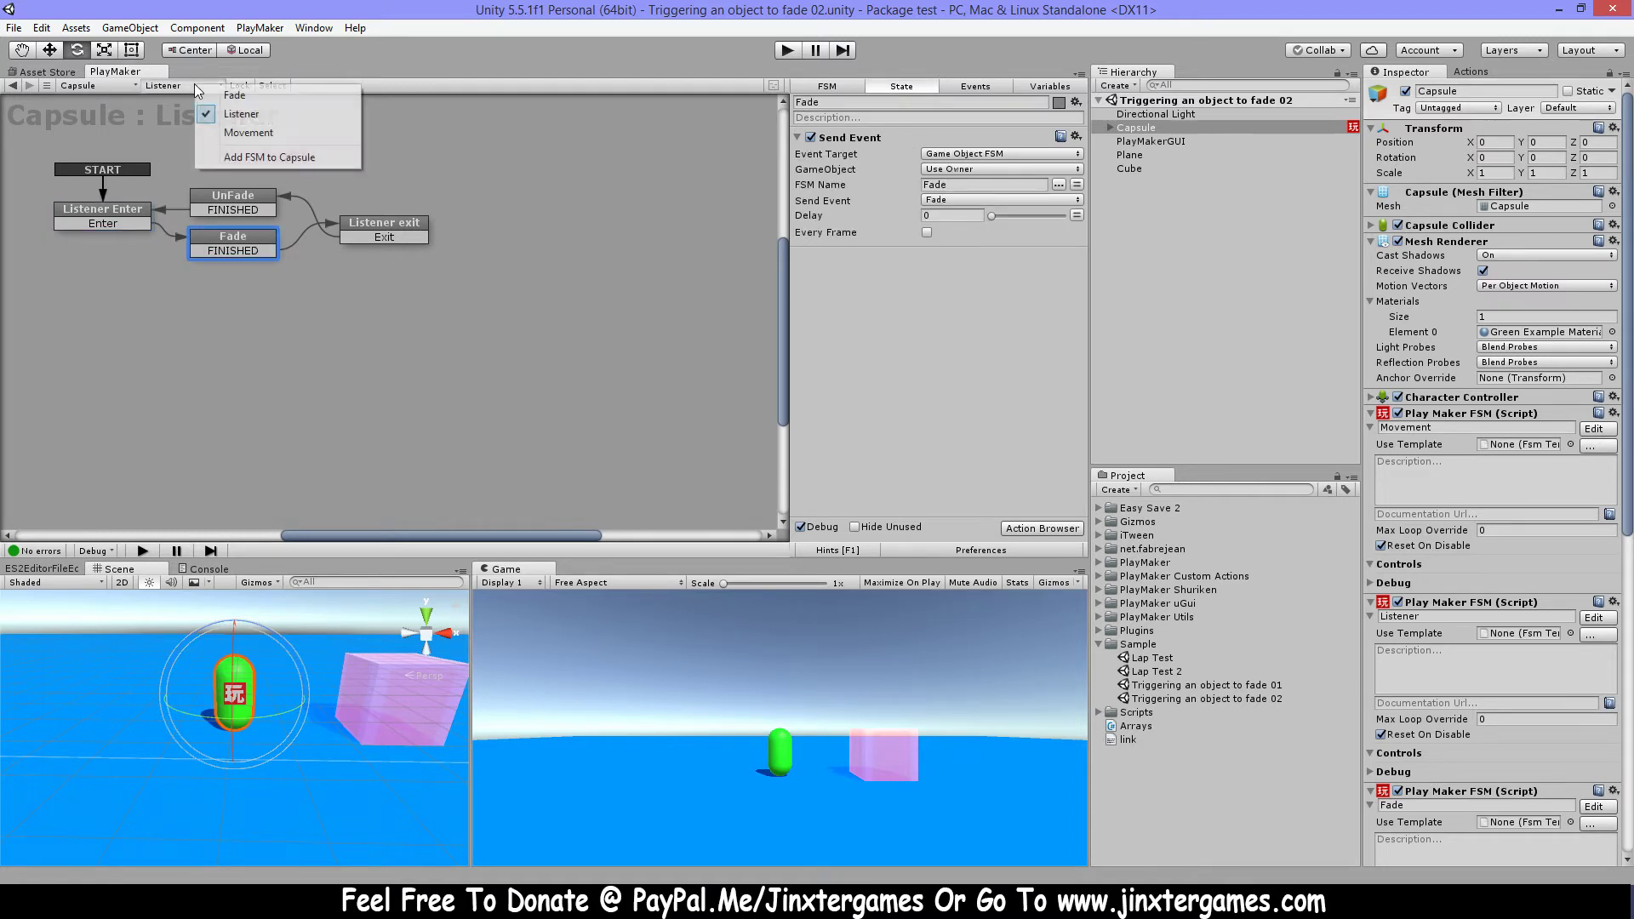
pyautogui.click(273, 99)
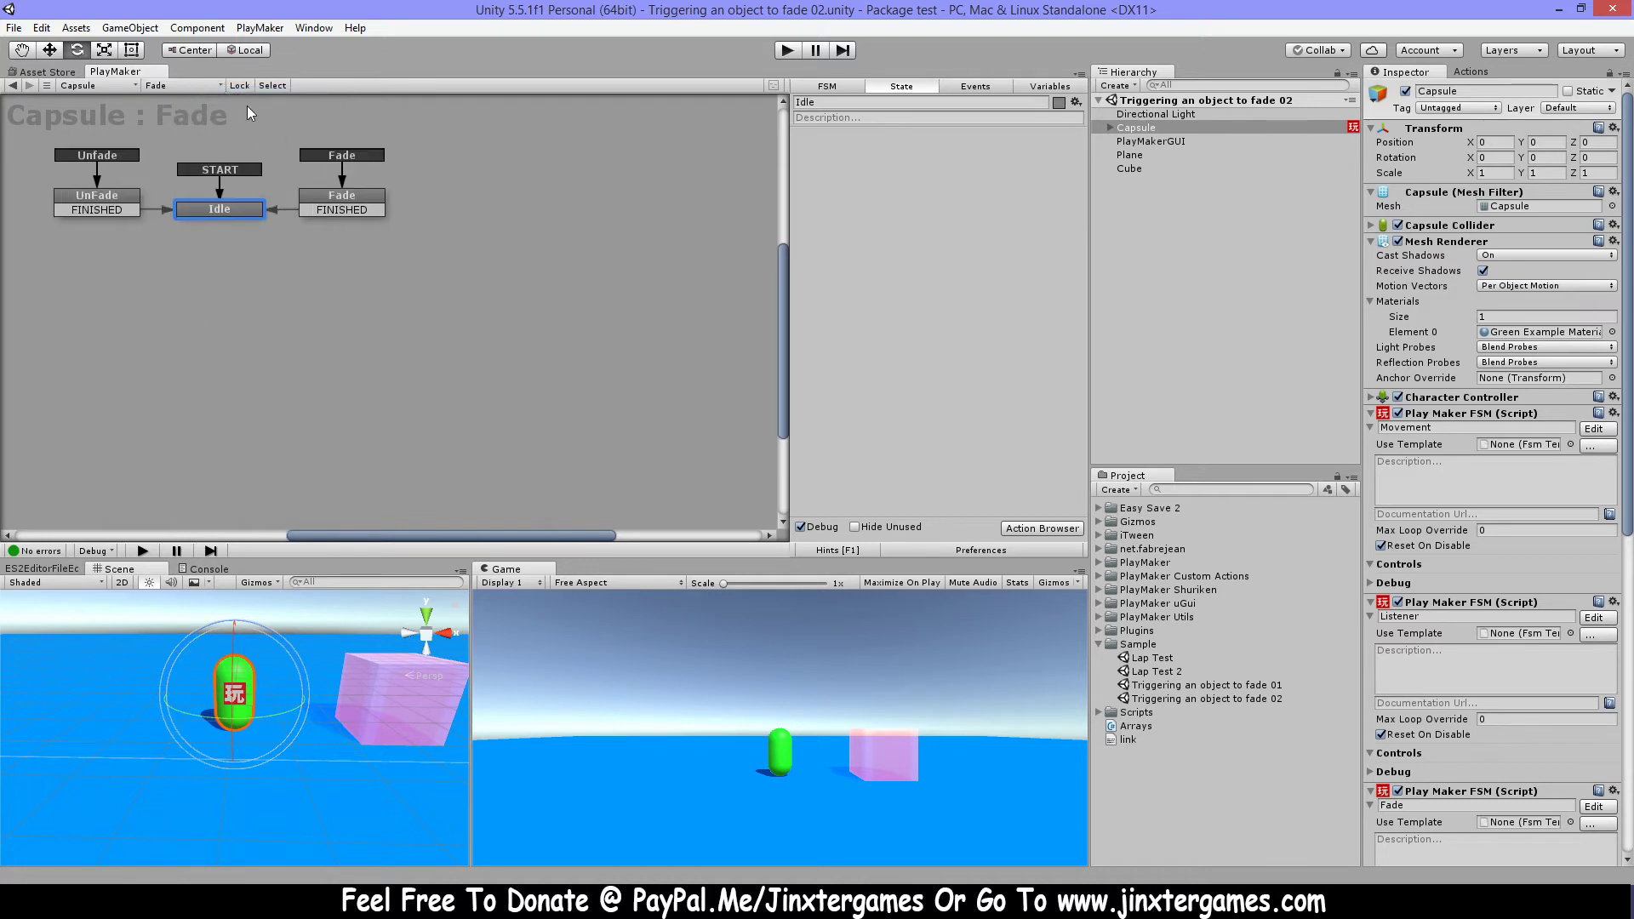
pyautogui.click(180, 86)
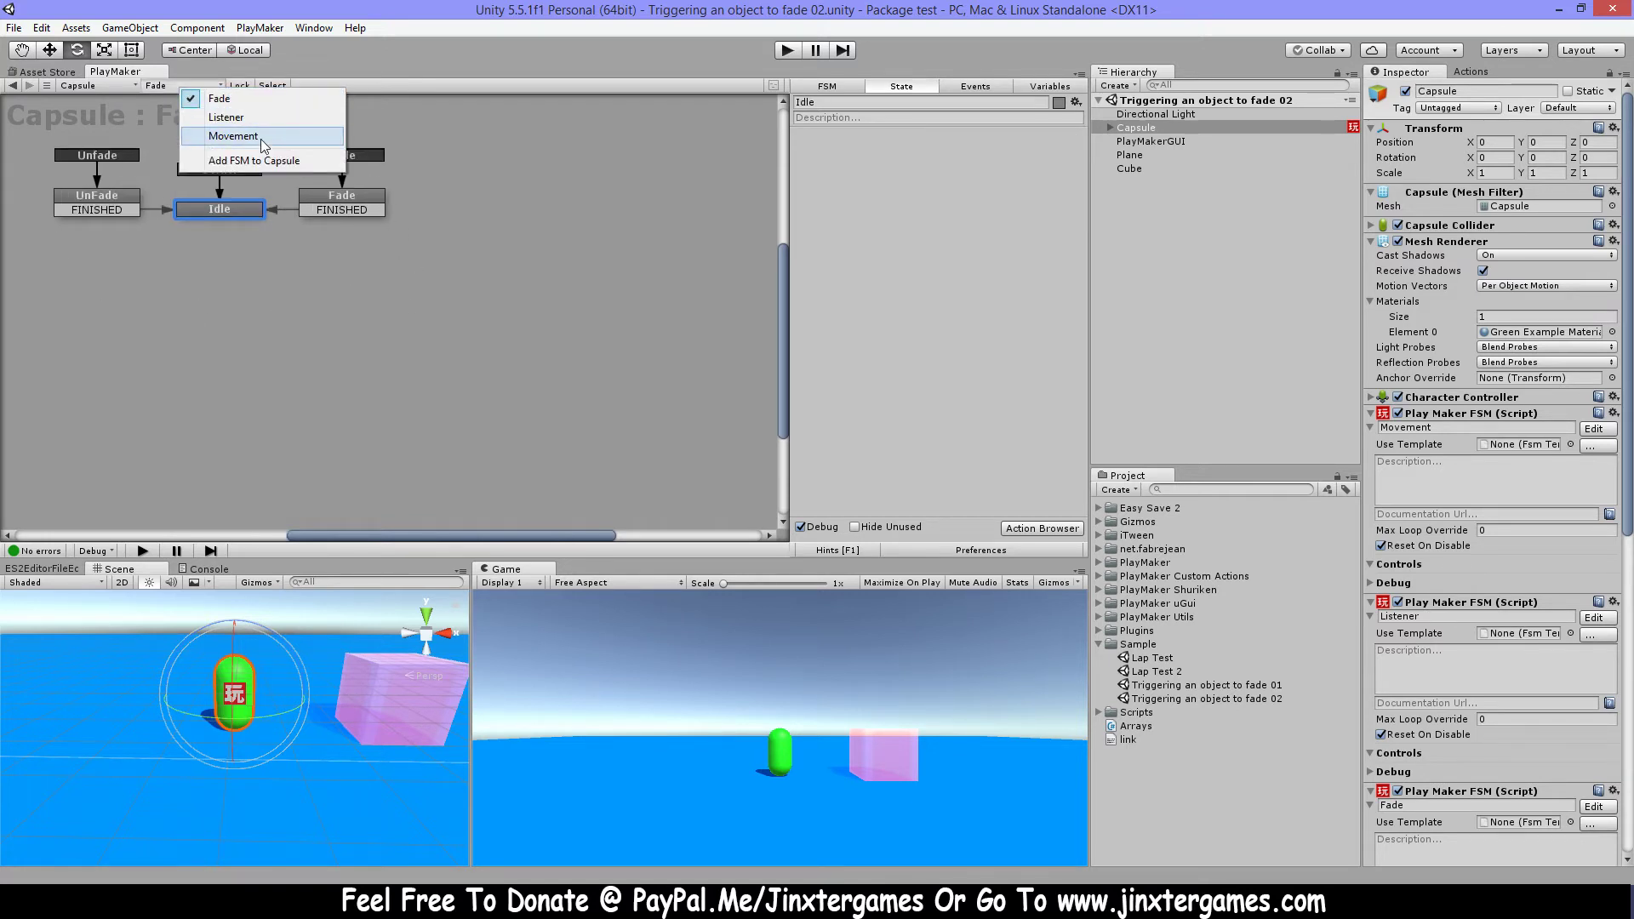
pyautogui.click(260, 118)
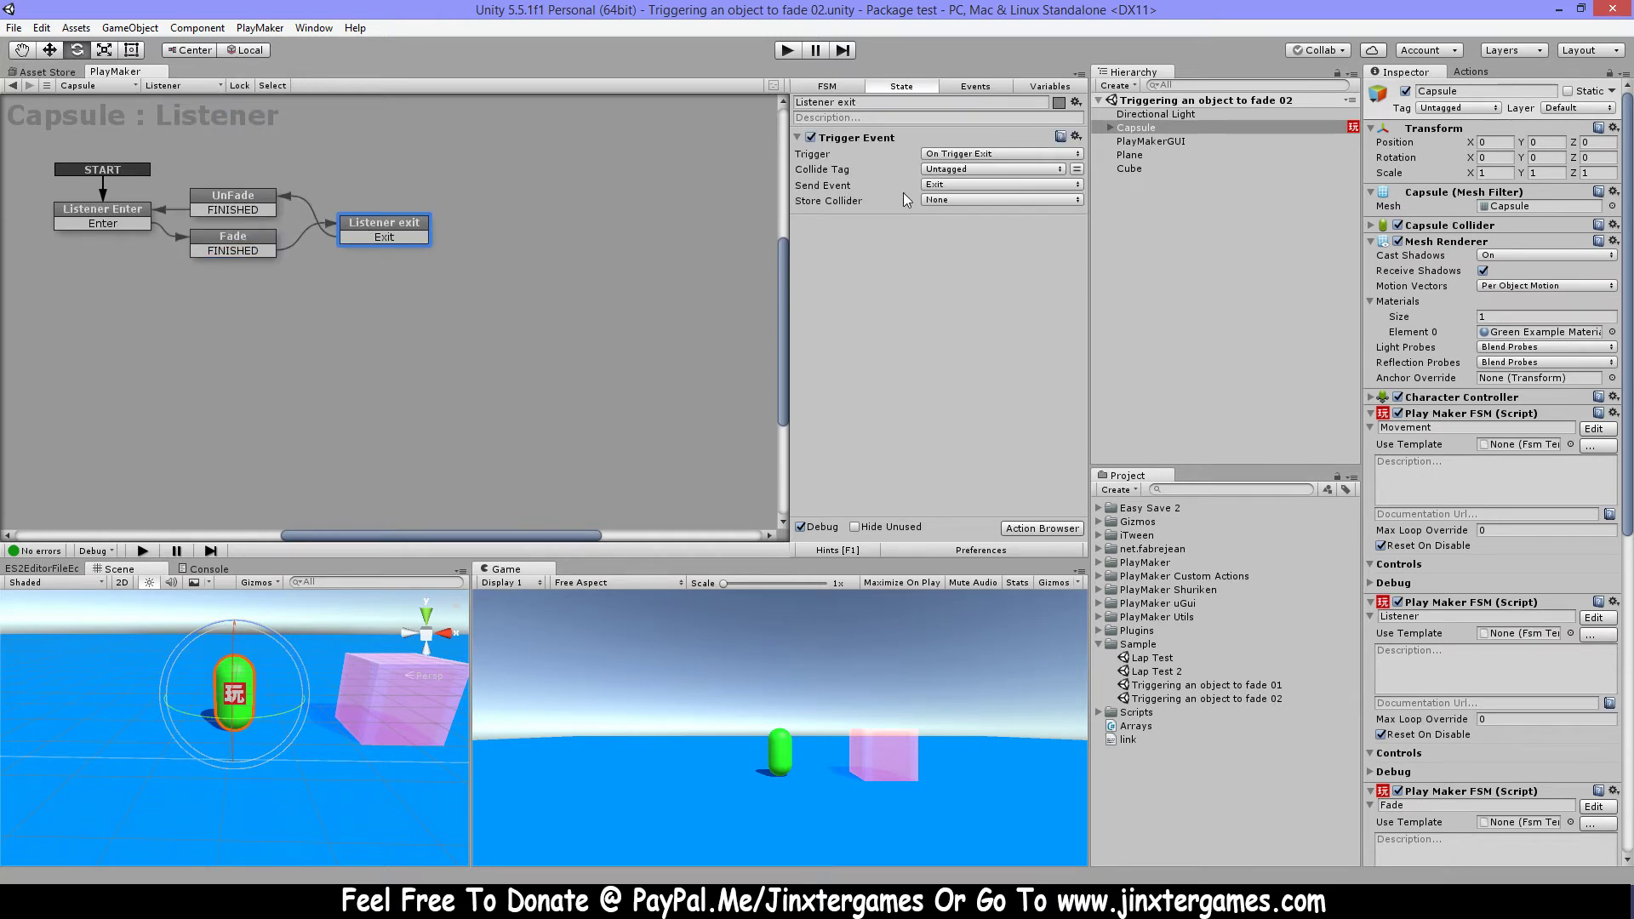
pyautogui.click(238, 208)
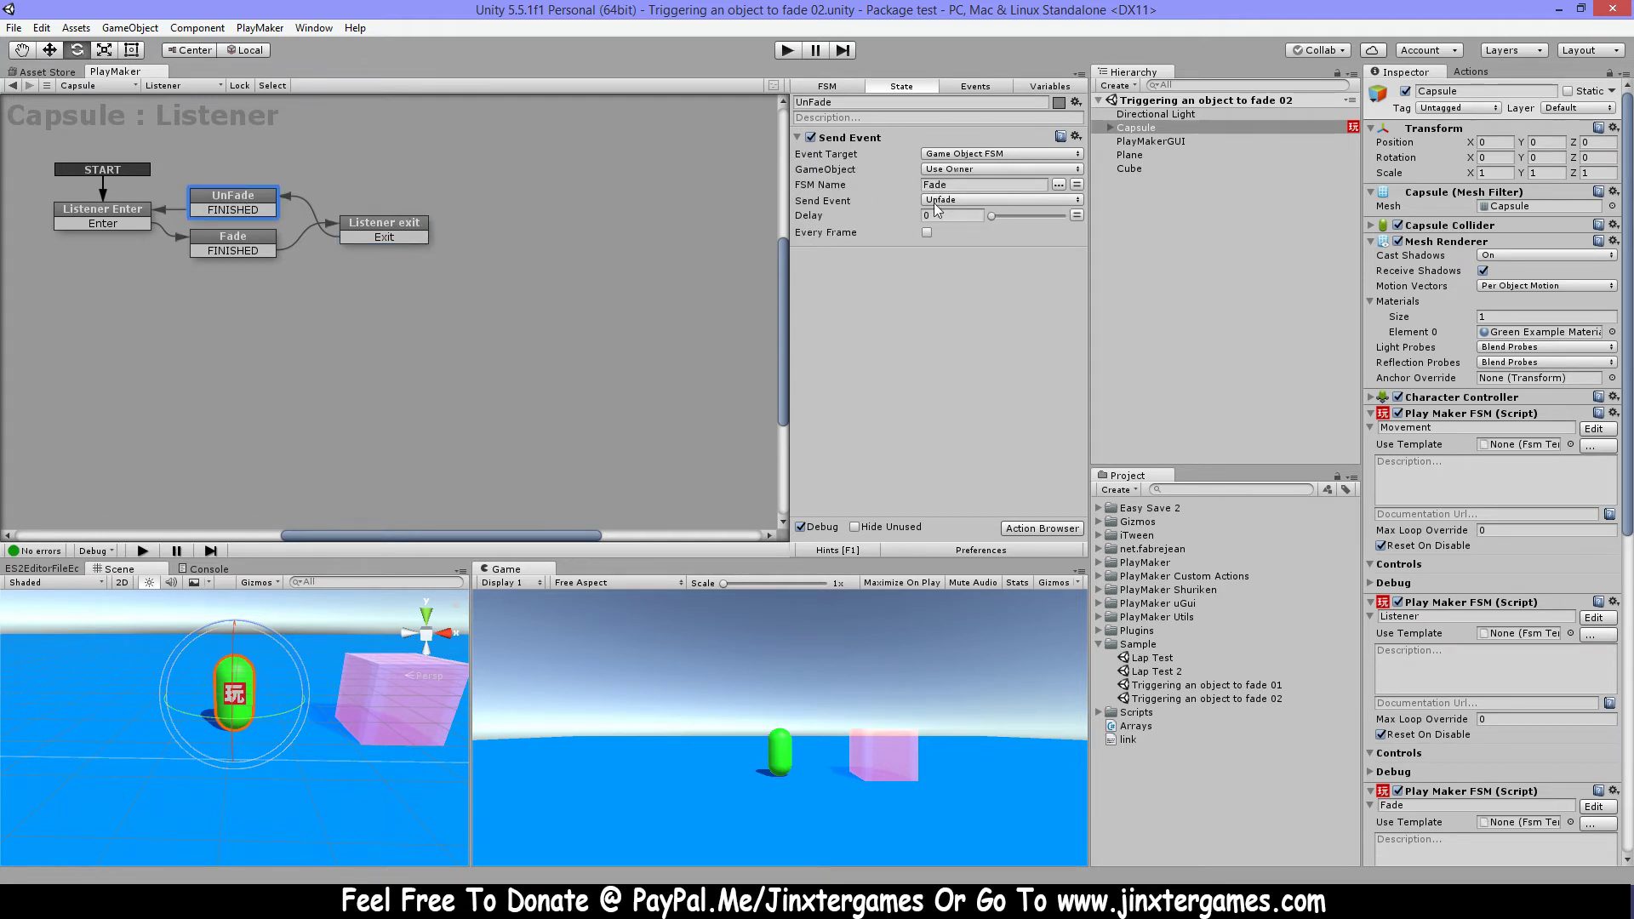
pyautogui.click(242, 228)
pyautogui.click(241, 238)
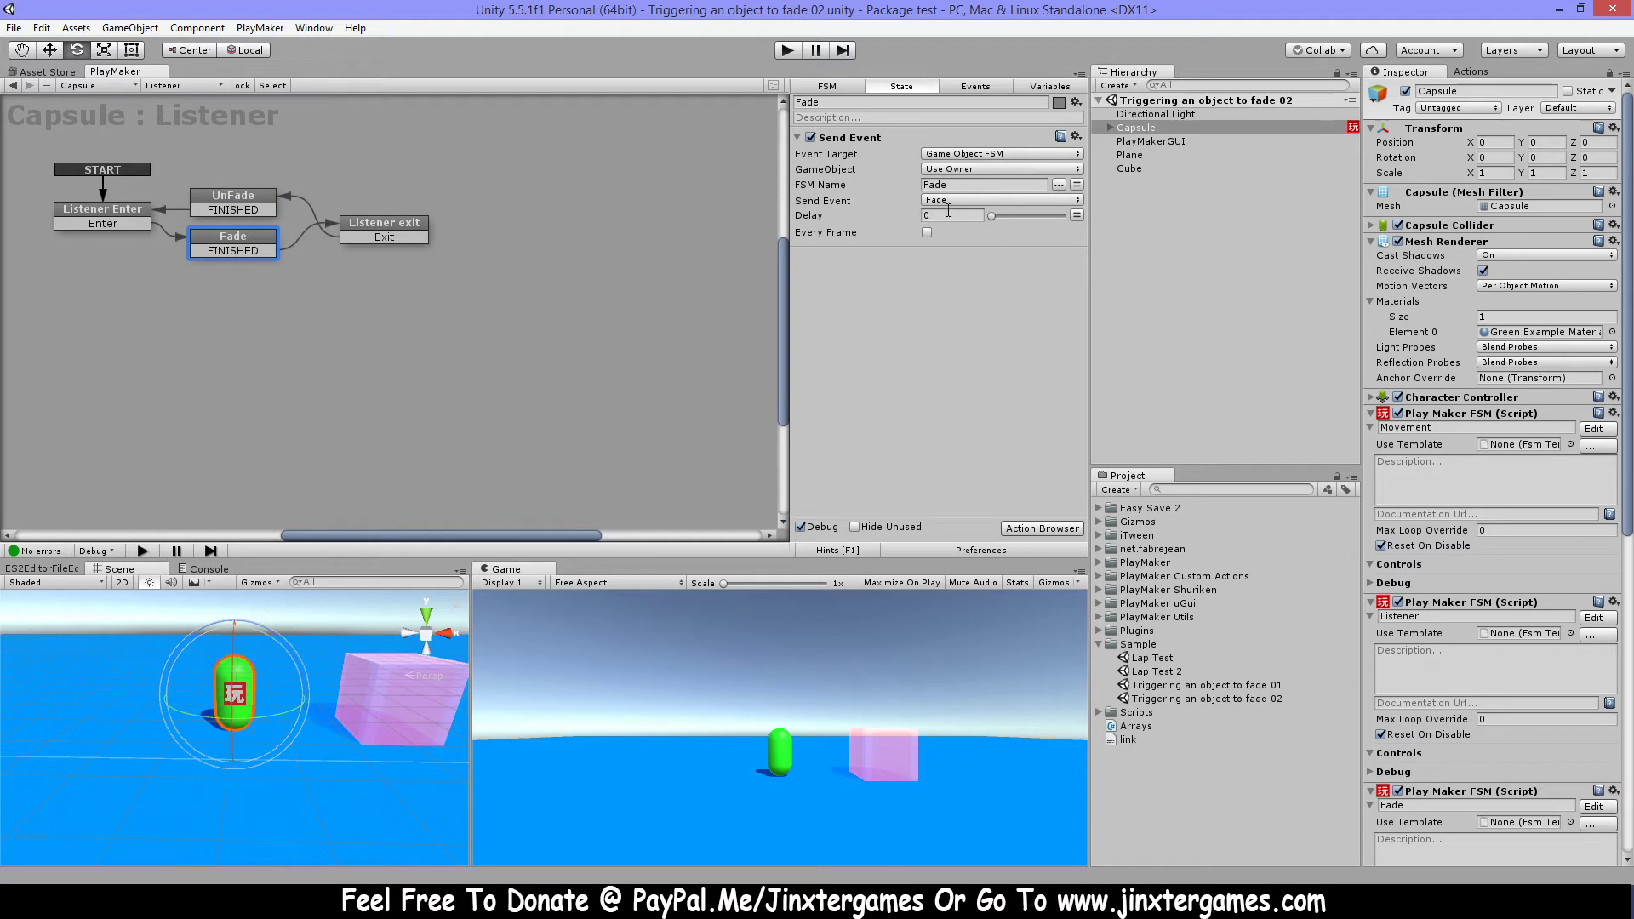
pyautogui.click(205, 201)
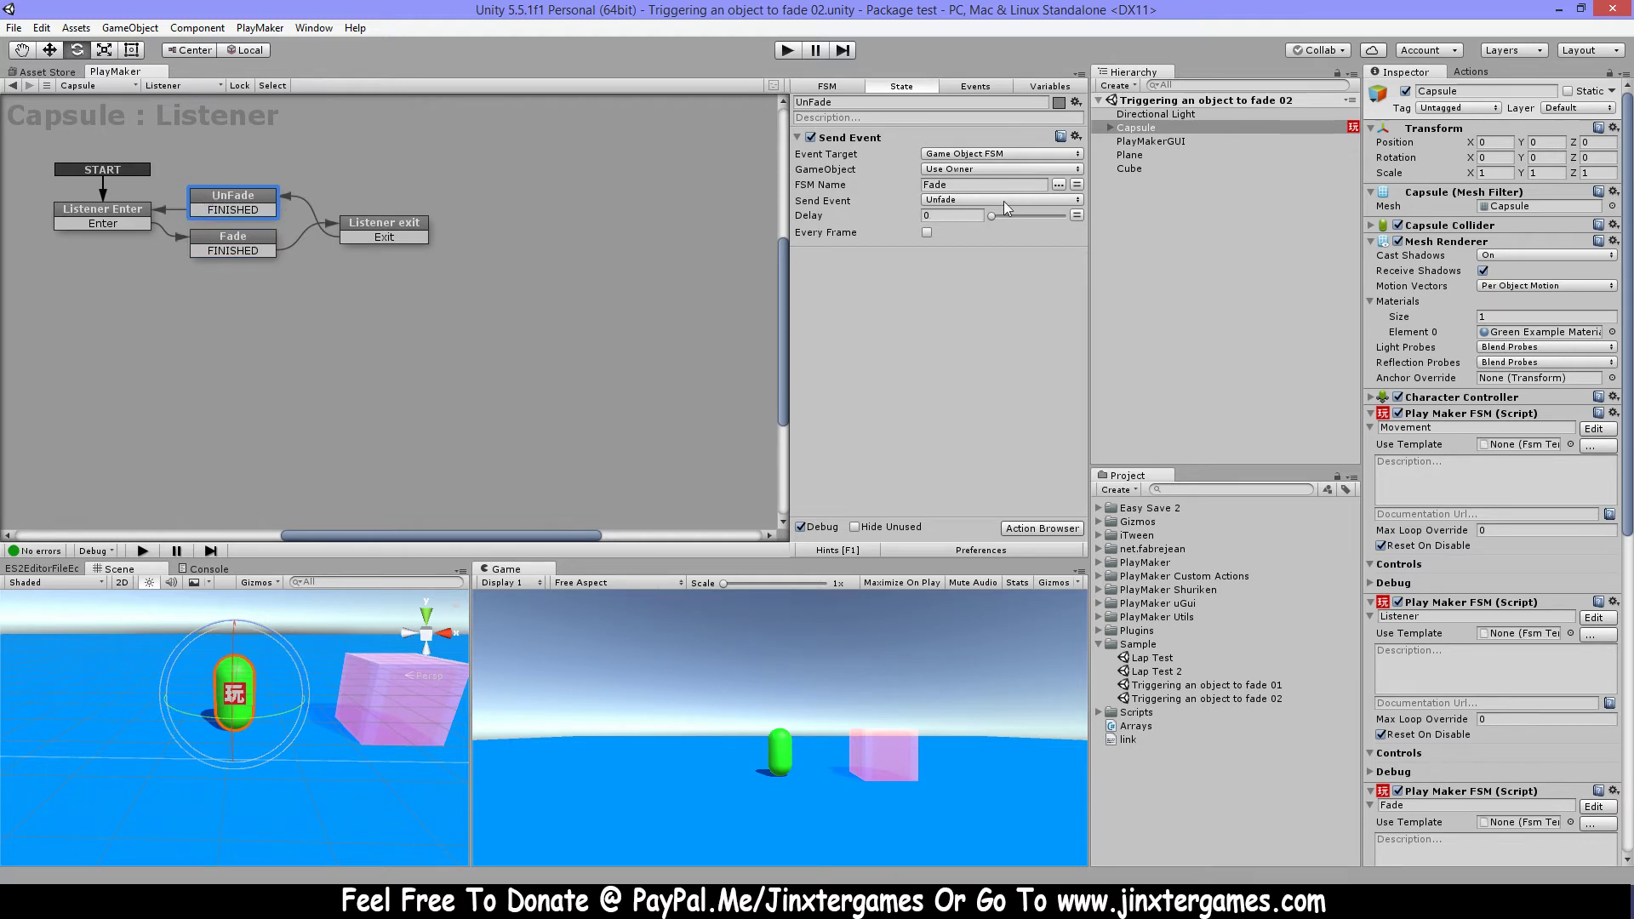
pyautogui.click(186, 86)
# Check the Fade FSM's Fade state colour actions, select Idle, and start play mode
pyautogui.click(283, 104)
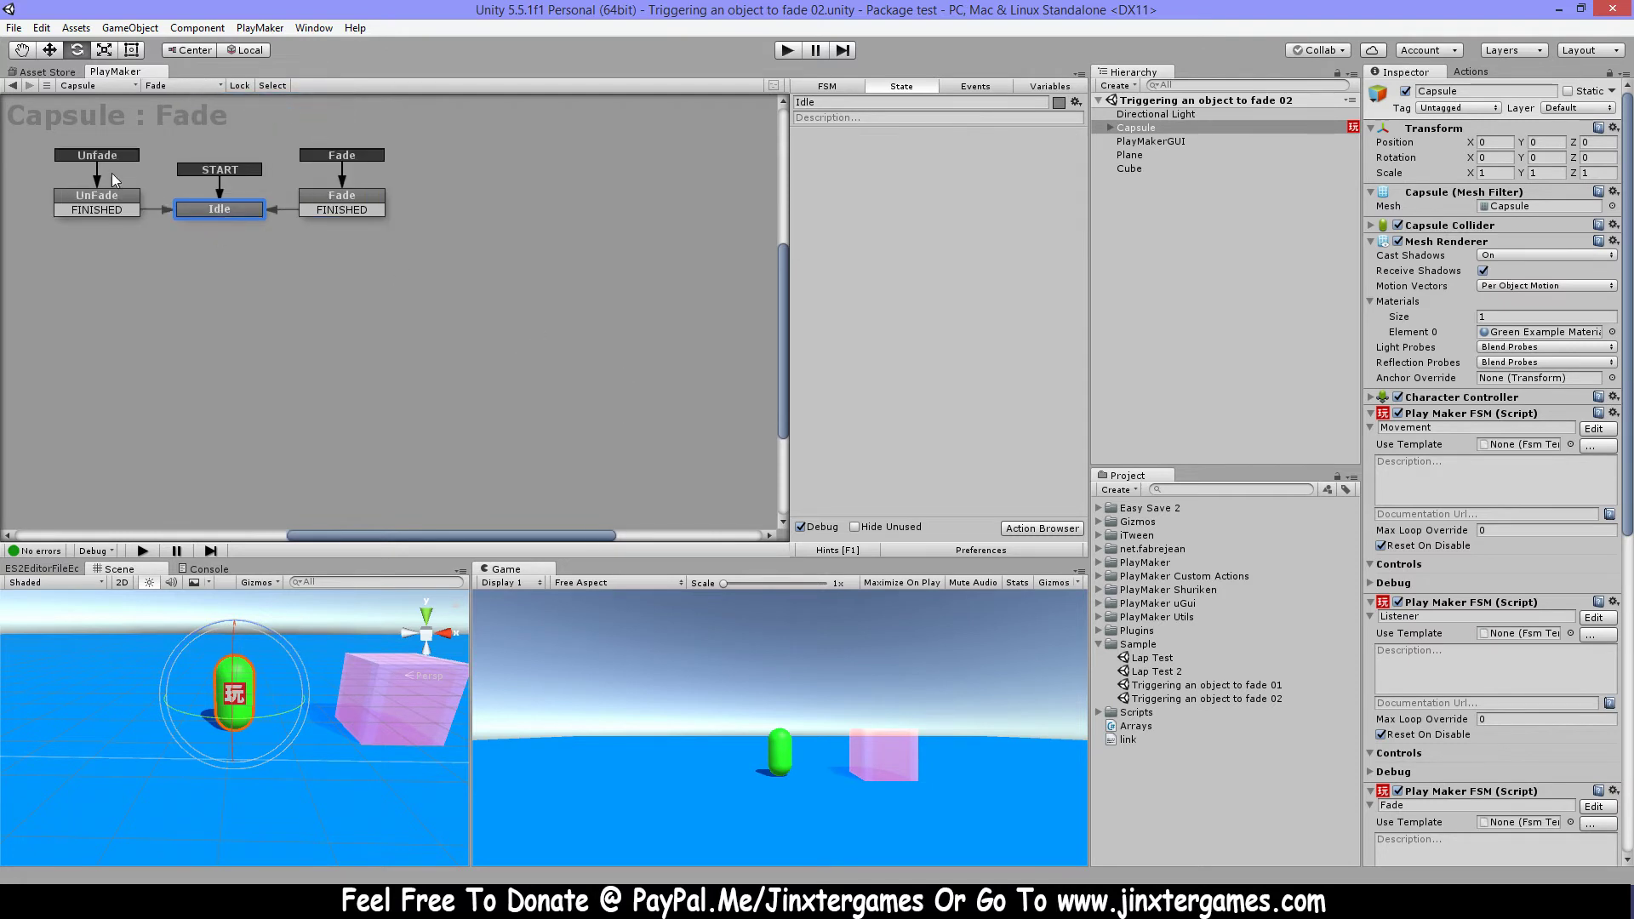
pyautogui.click(356, 201)
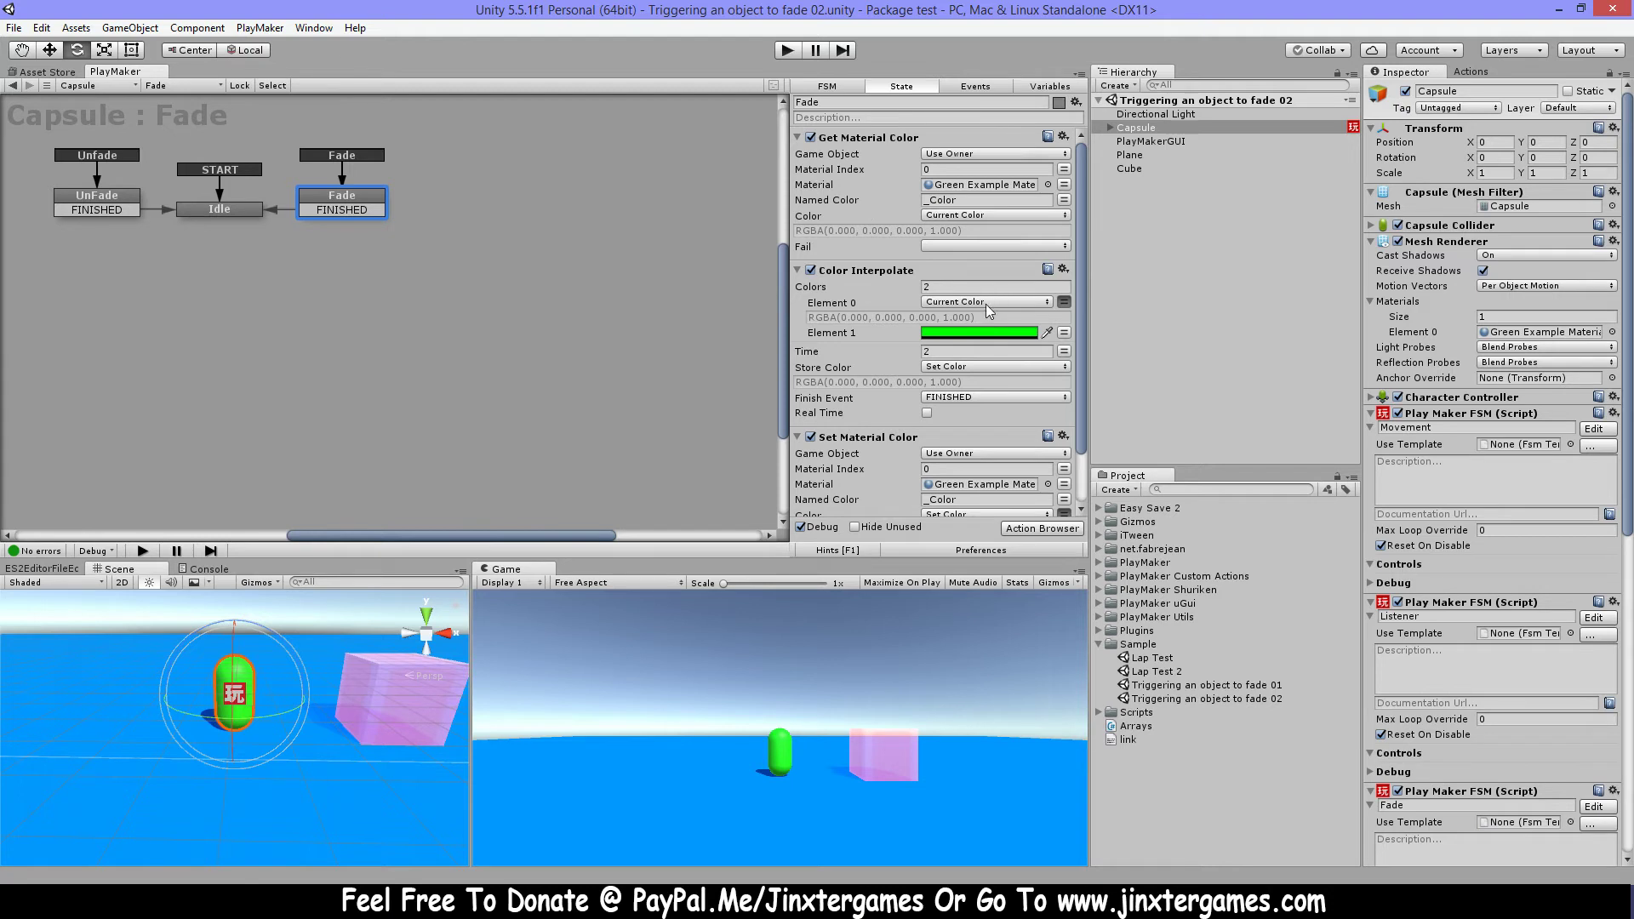
pyautogui.scroll(-1, 986, 304)
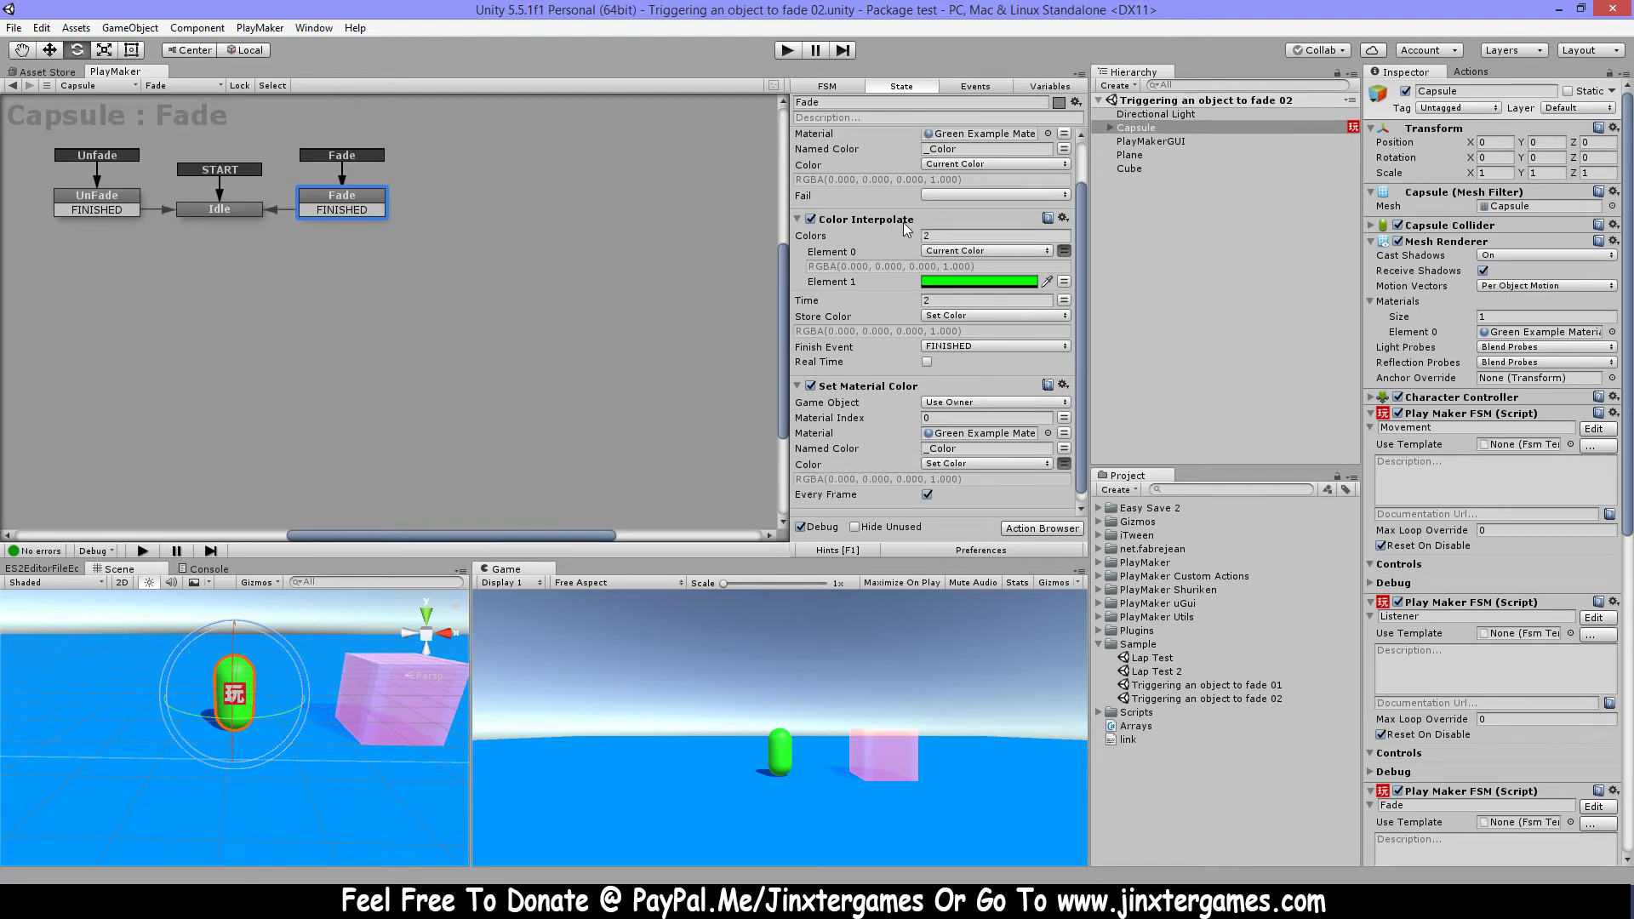
pyautogui.scroll(-1, 978, 305)
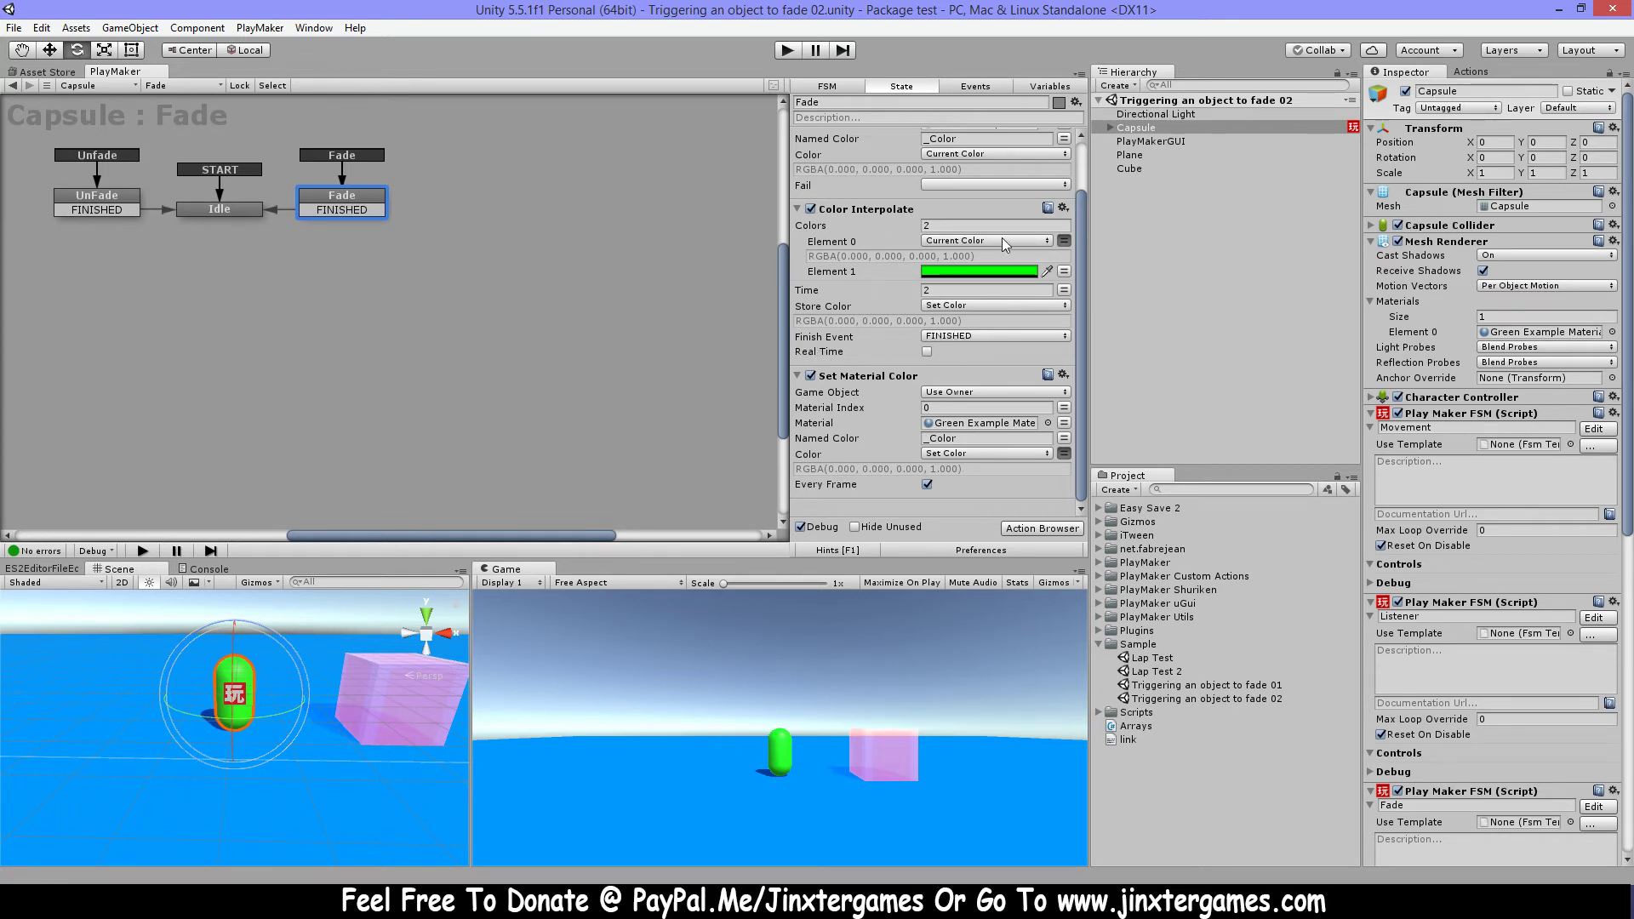
pyautogui.click(226, 205)
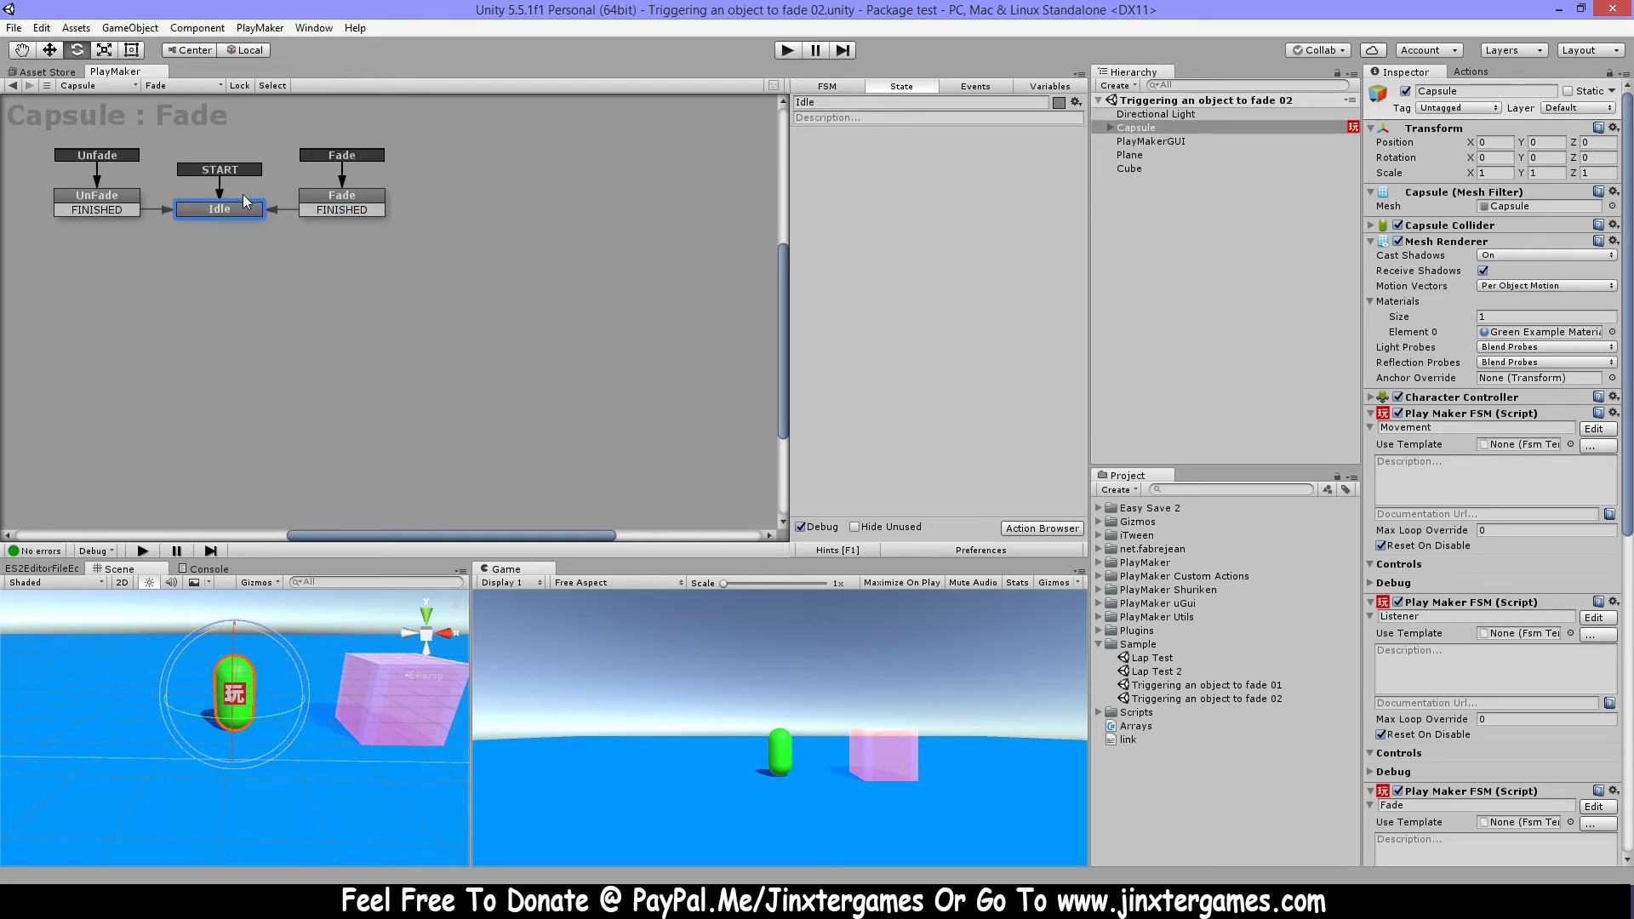
pyautogui.click(788, 51)
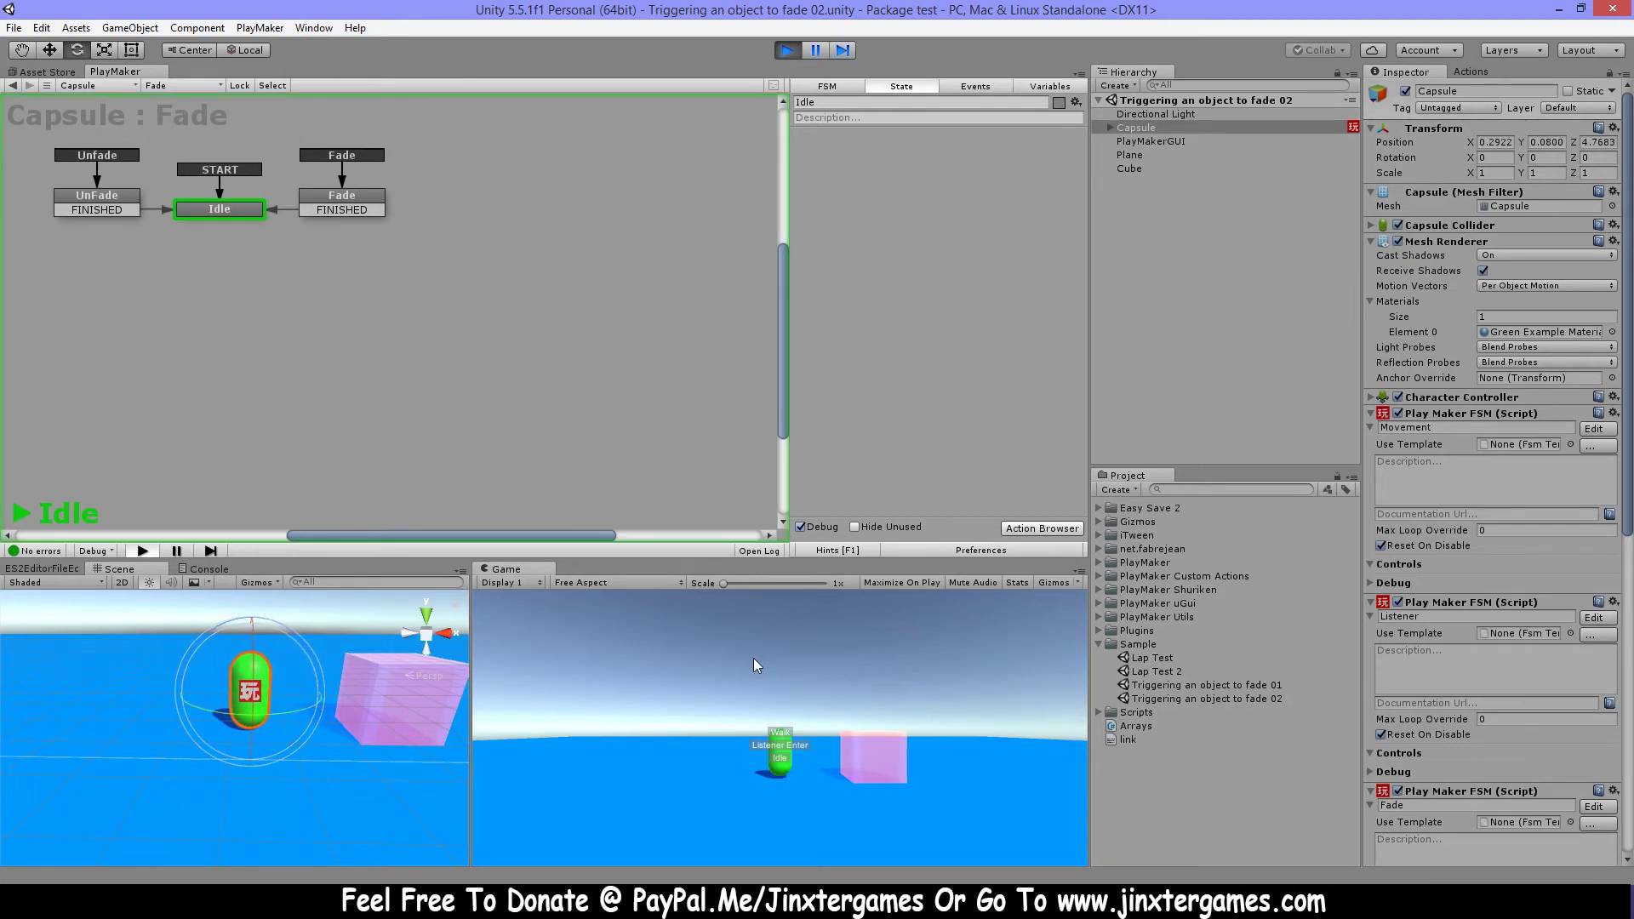
# Move the capsule repeatedly in and out of the pink cube to test fade/unfade, then stop play mode
pyautogui.press('Right')
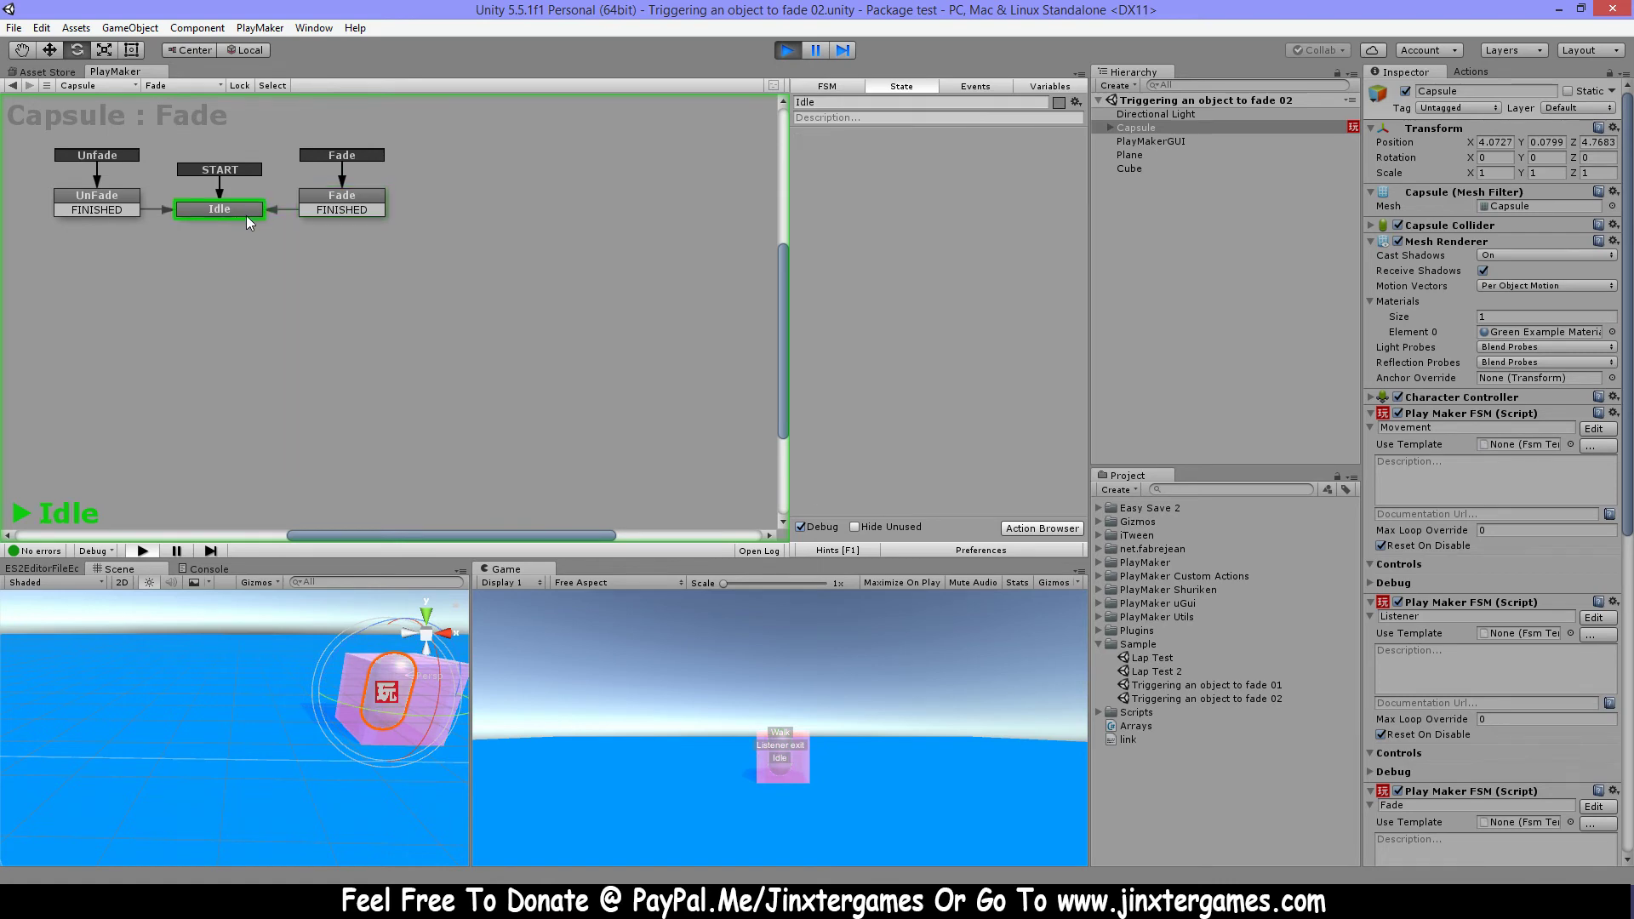
pyautogui.press('Left')
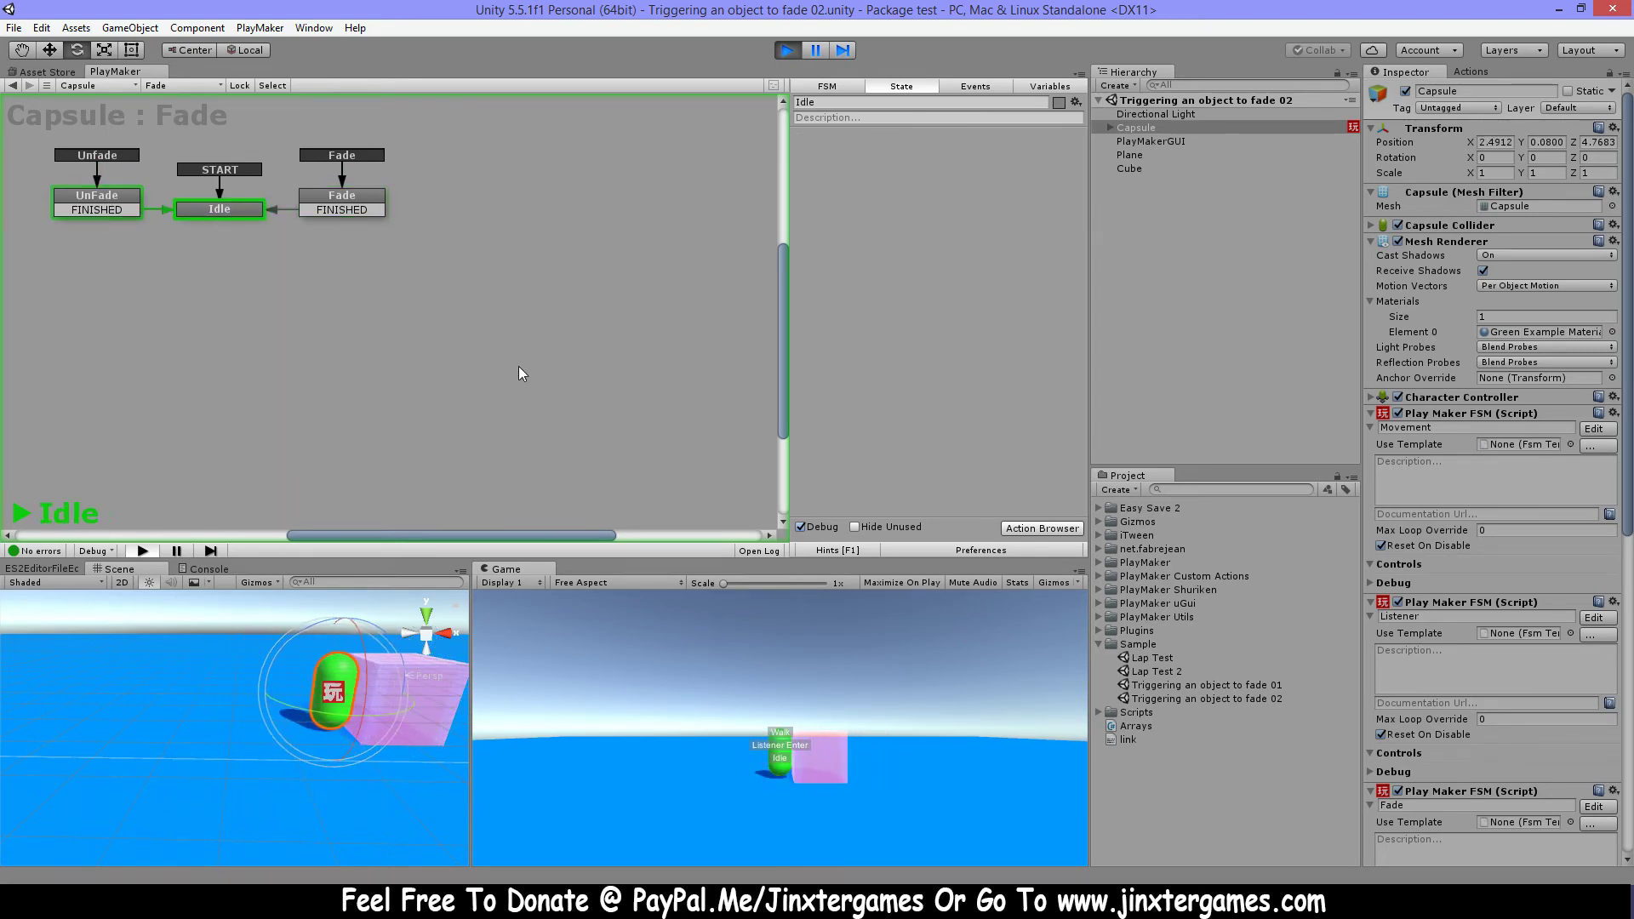
pyautogui.press('Right')
pyautogui.press('Left')
pyautogui.press('Right')
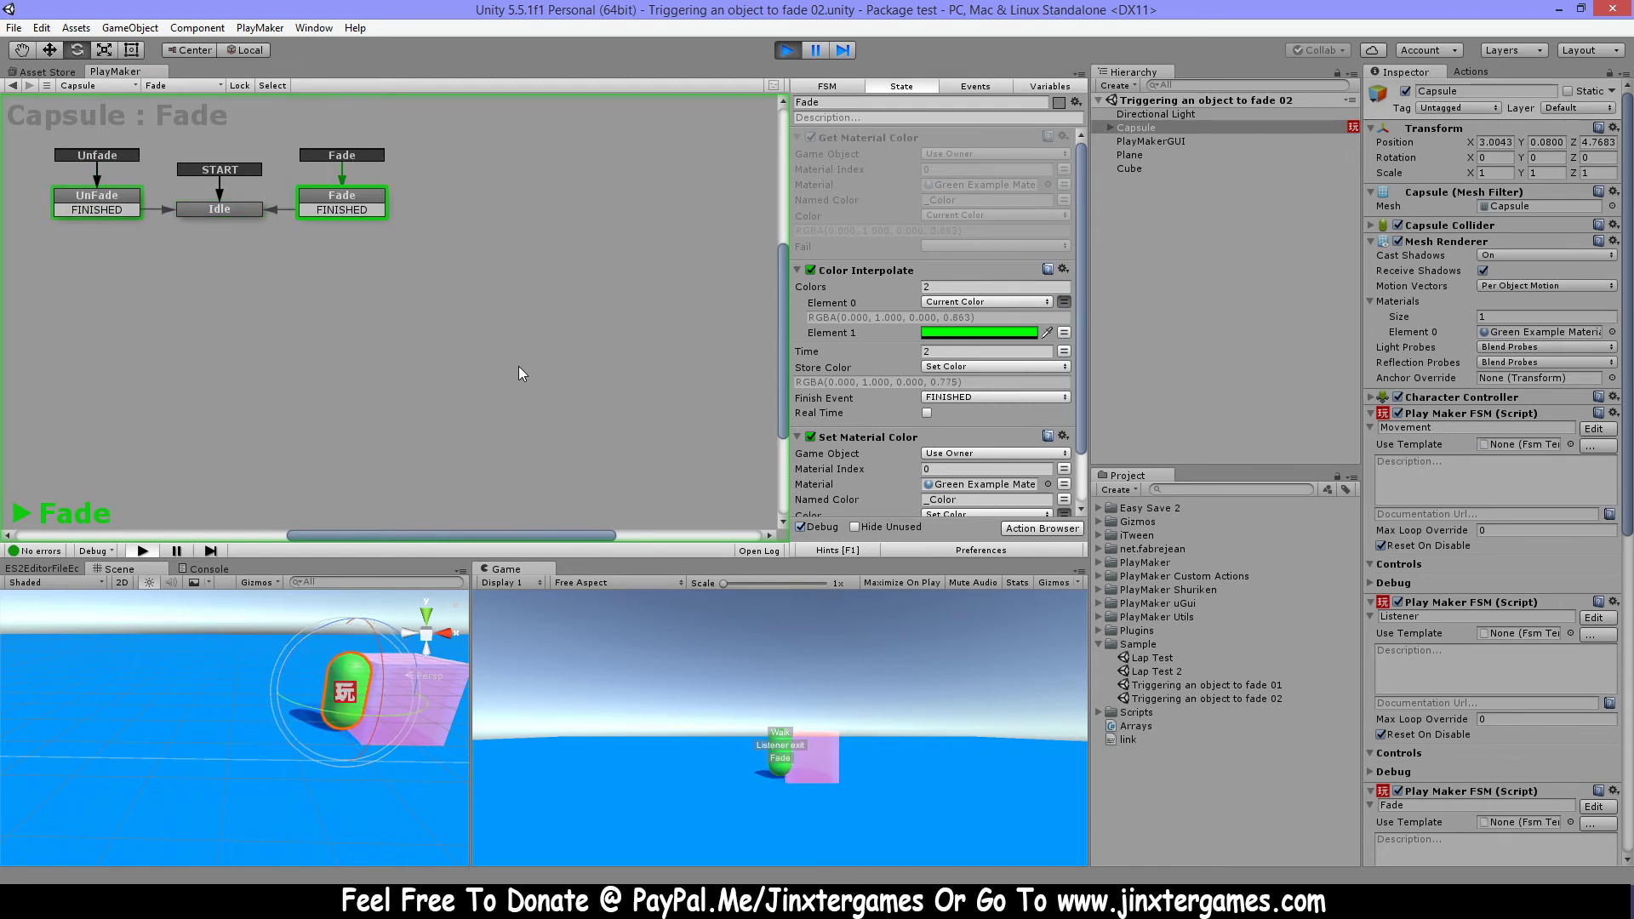
pyautogui.press('Left')
pyautogui.press('Right')
pyautogui.press('Left')
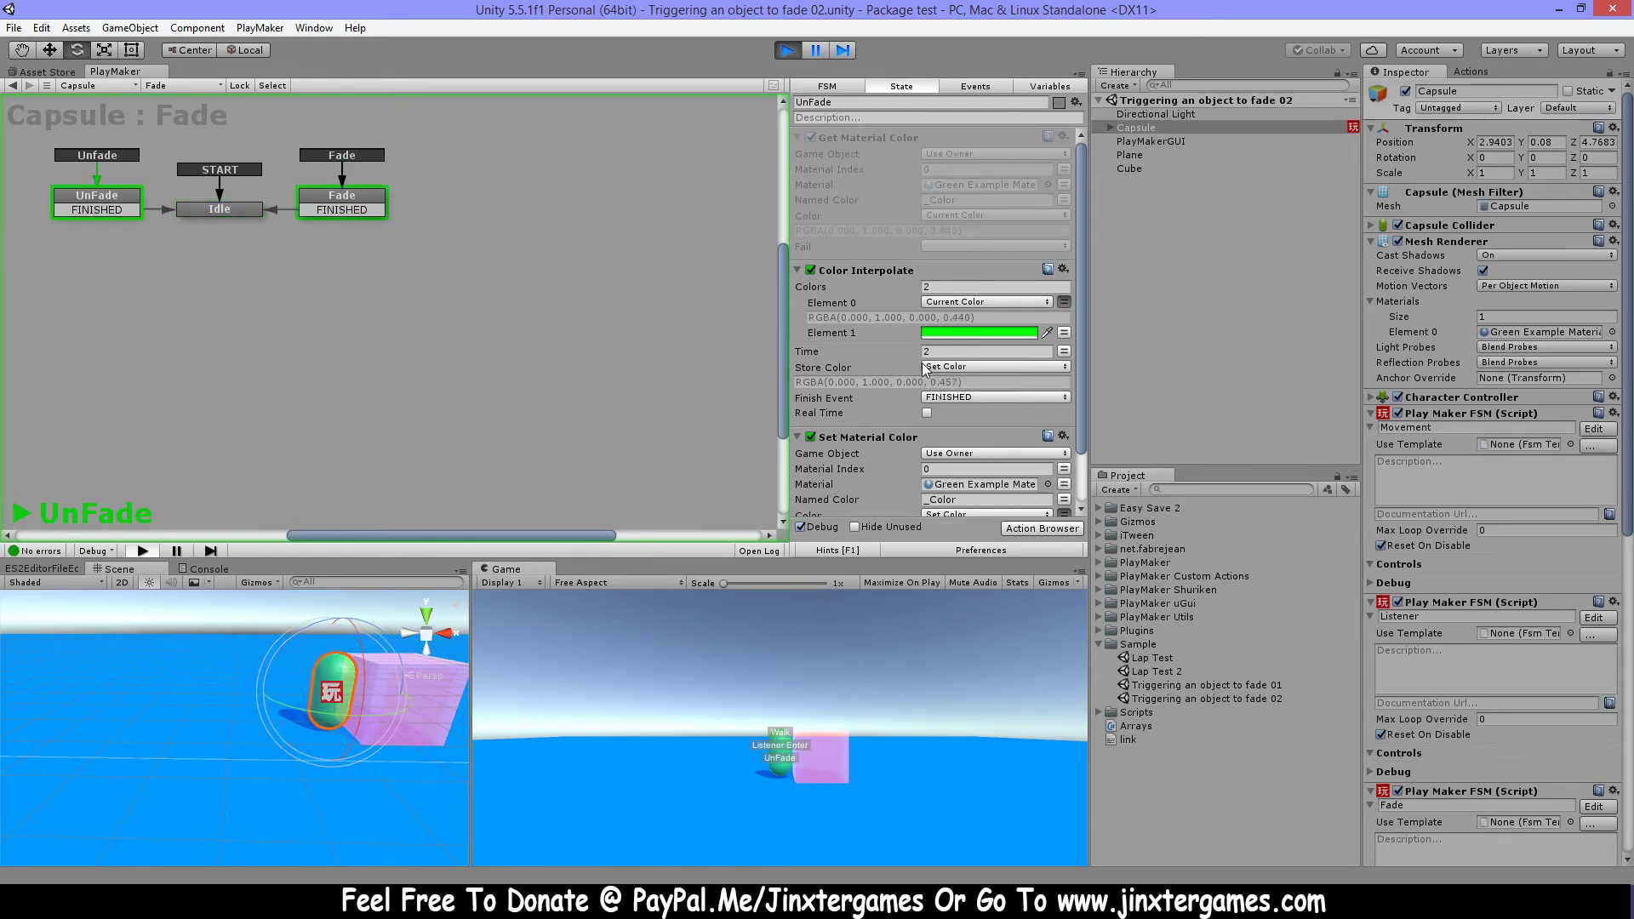
pyautogui.press('Right')
pyautogui.press('Left')
pyautogui.press('Right')
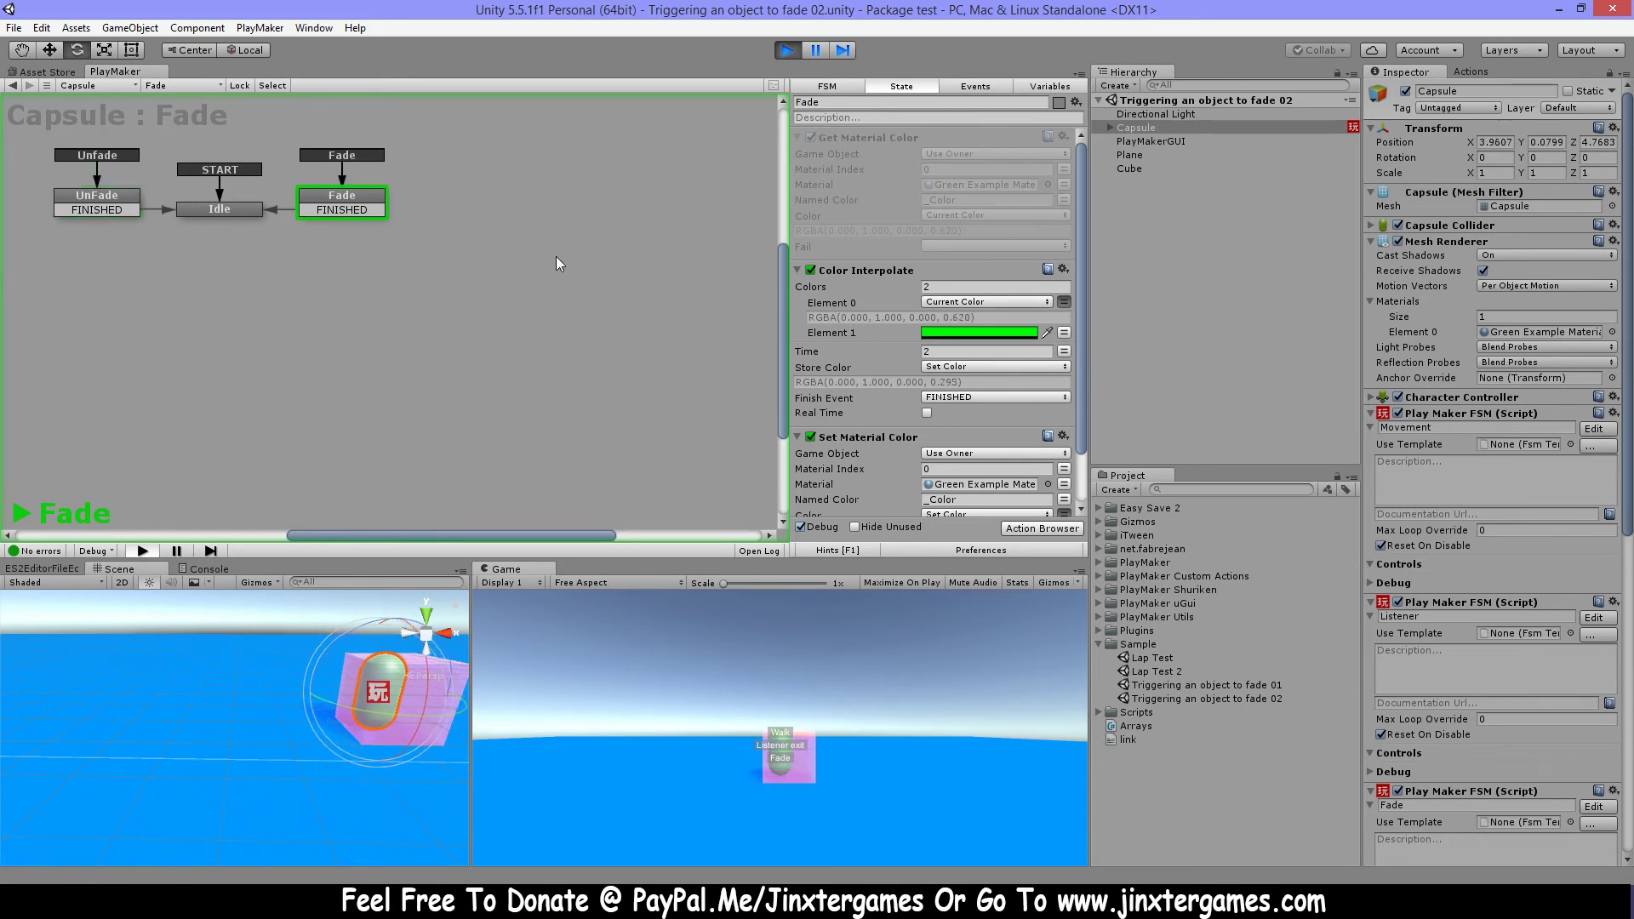
pyautogui.press('Left')
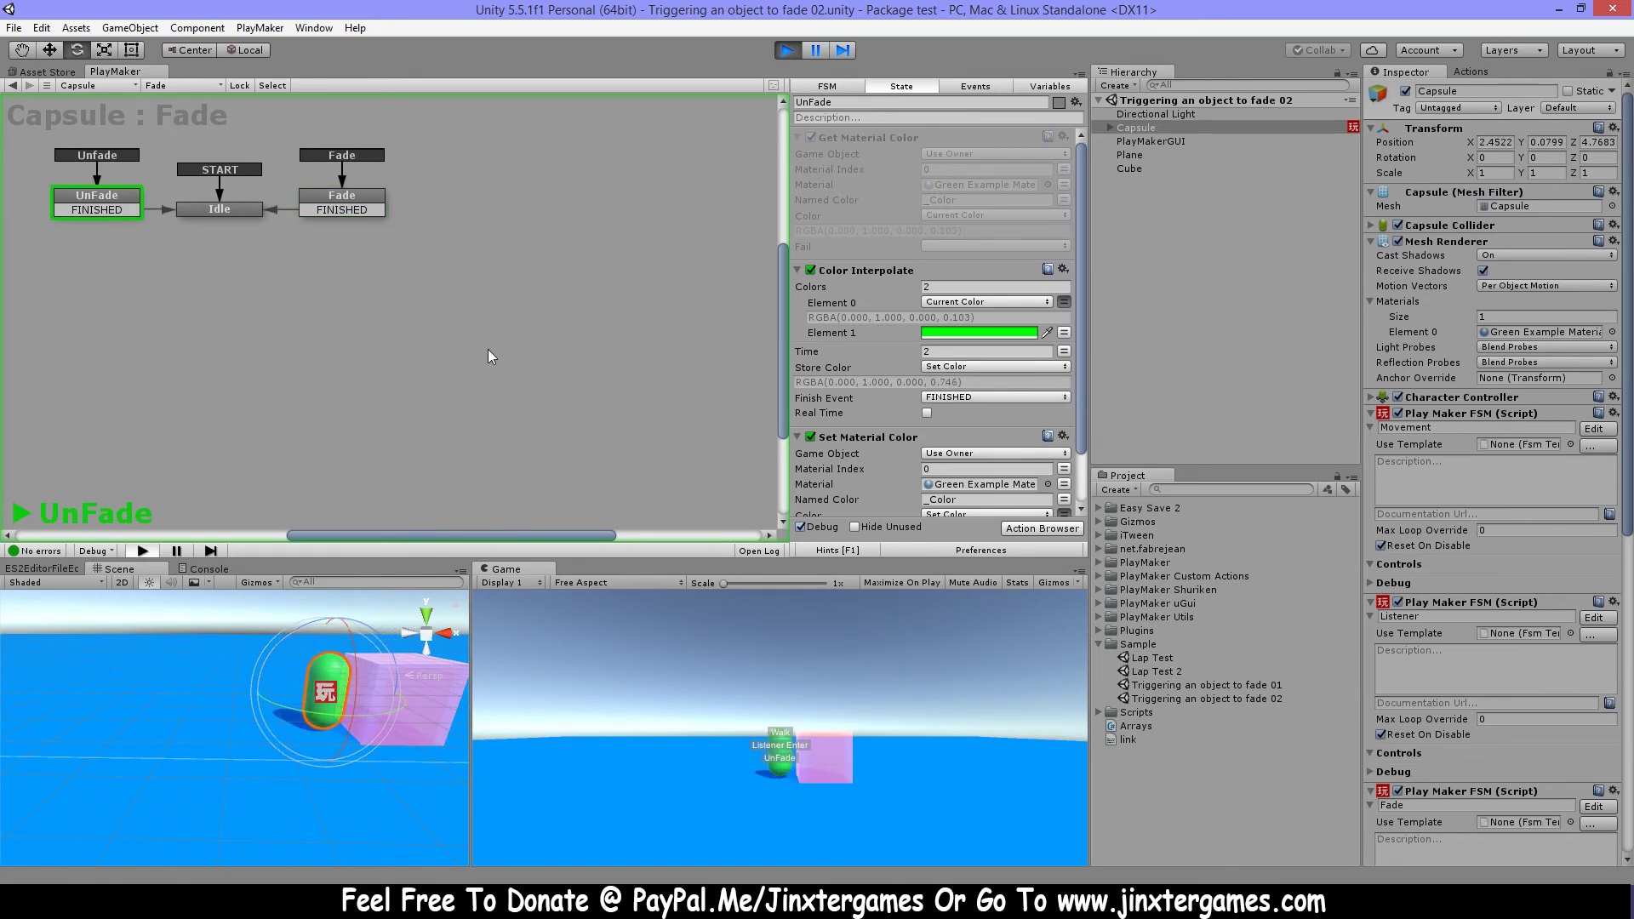
pyautogui.click(788, 49)
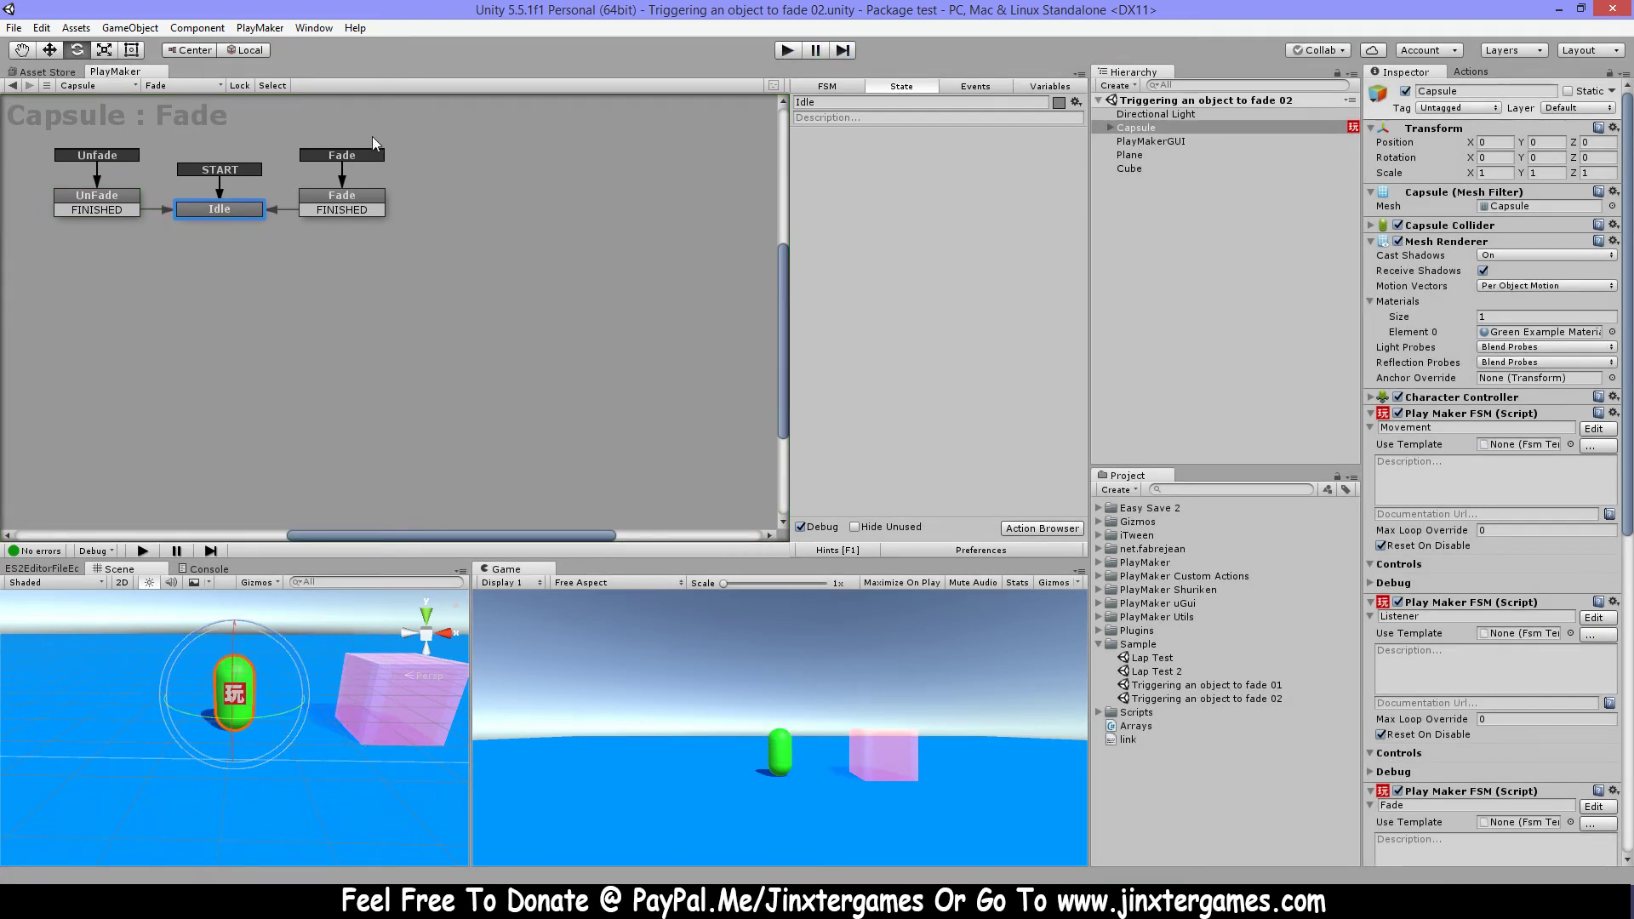
# Delete the Fade state's existing Fade global transition
pyautogui.click(362, 205)
pyautogui.rightClick(361, 197)
pyautogui.moveTo(477, 222)
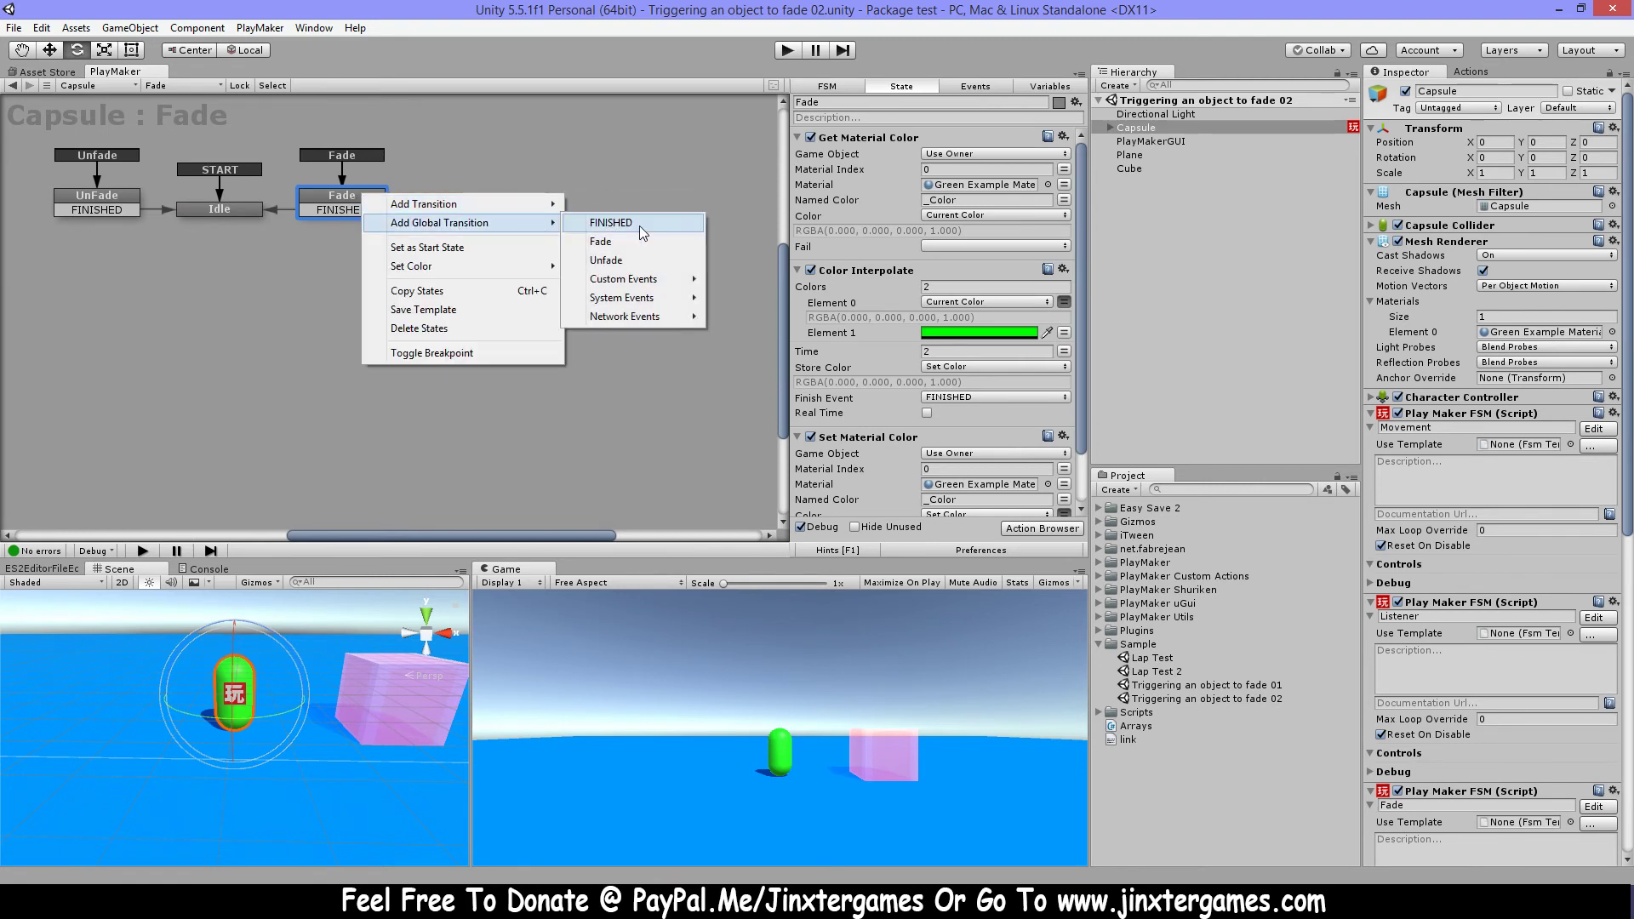
pyautogui.rightClick(341, 157)
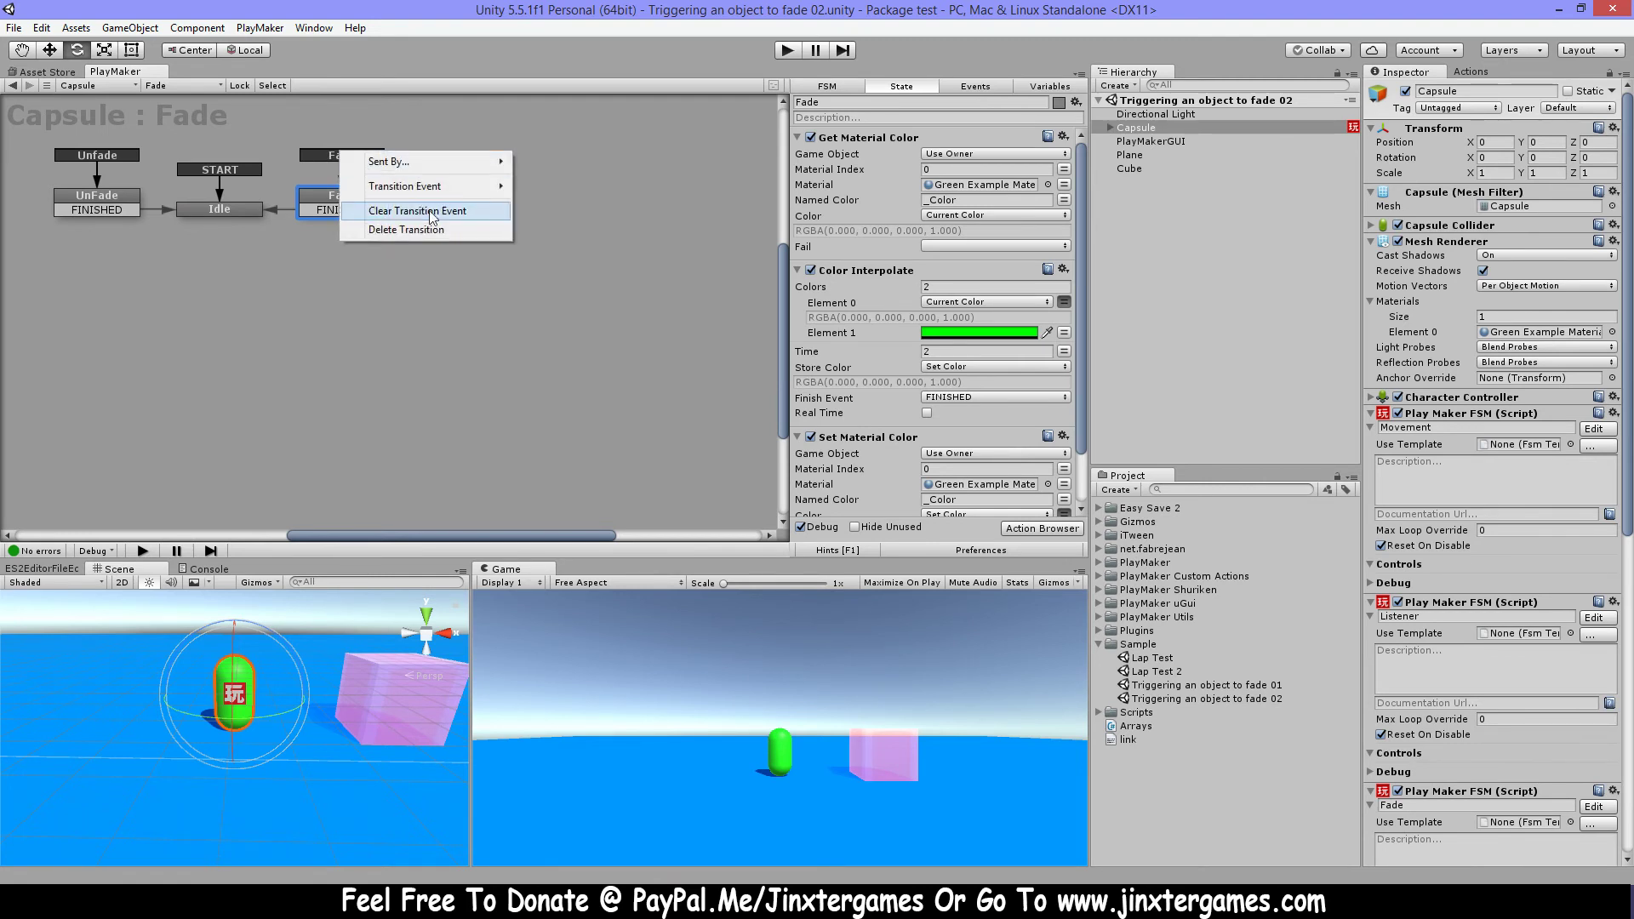
pyautogui.click(439, 231)
# Add a new global transition on the Fade event to the Fade state
pyautogui.rightClick(339, 197)
pyautogui.moveTo(497, 220)
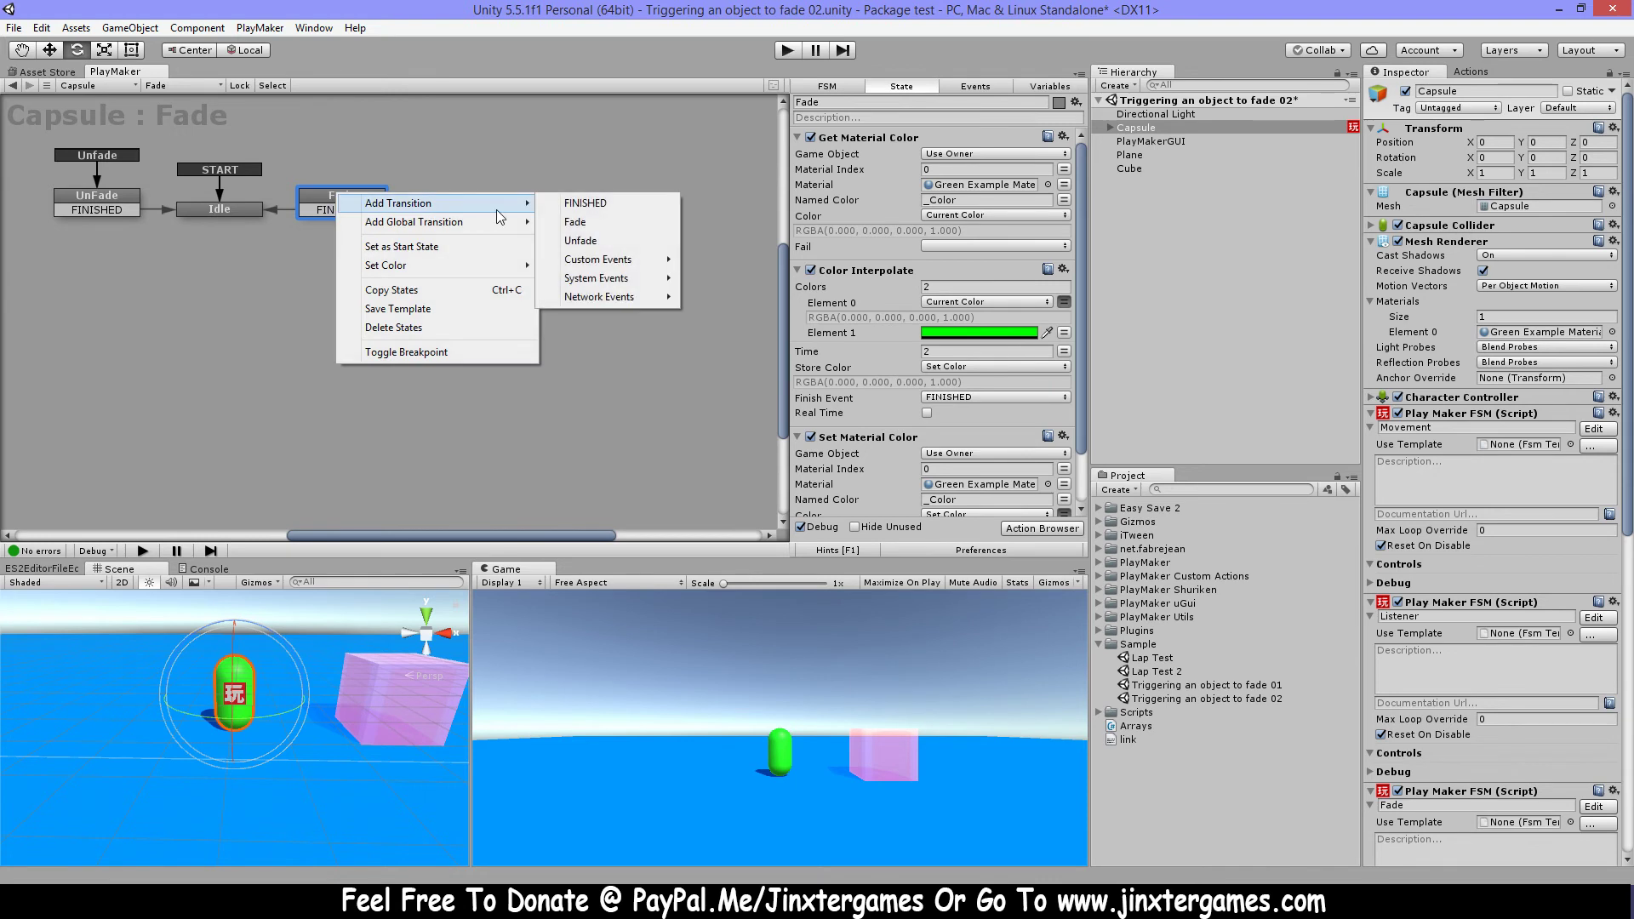
pyautogui.click(596, 241)
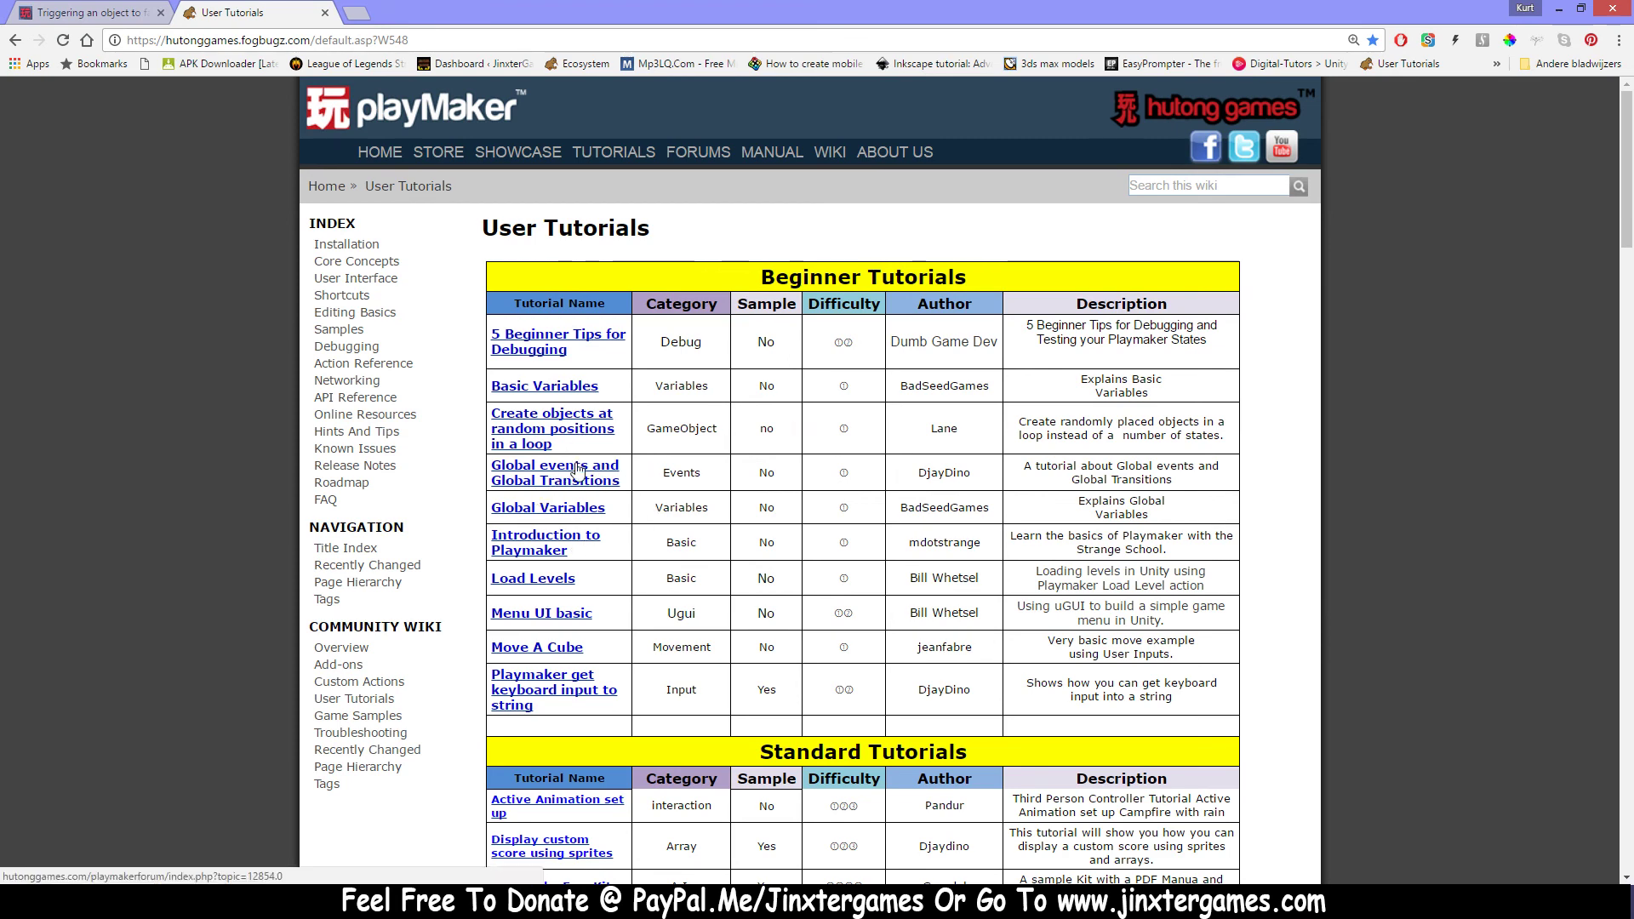
# Preview the Global events and Global Transitions tutorial video, then close it and return to Unity
pyautogui.click(577, 470)
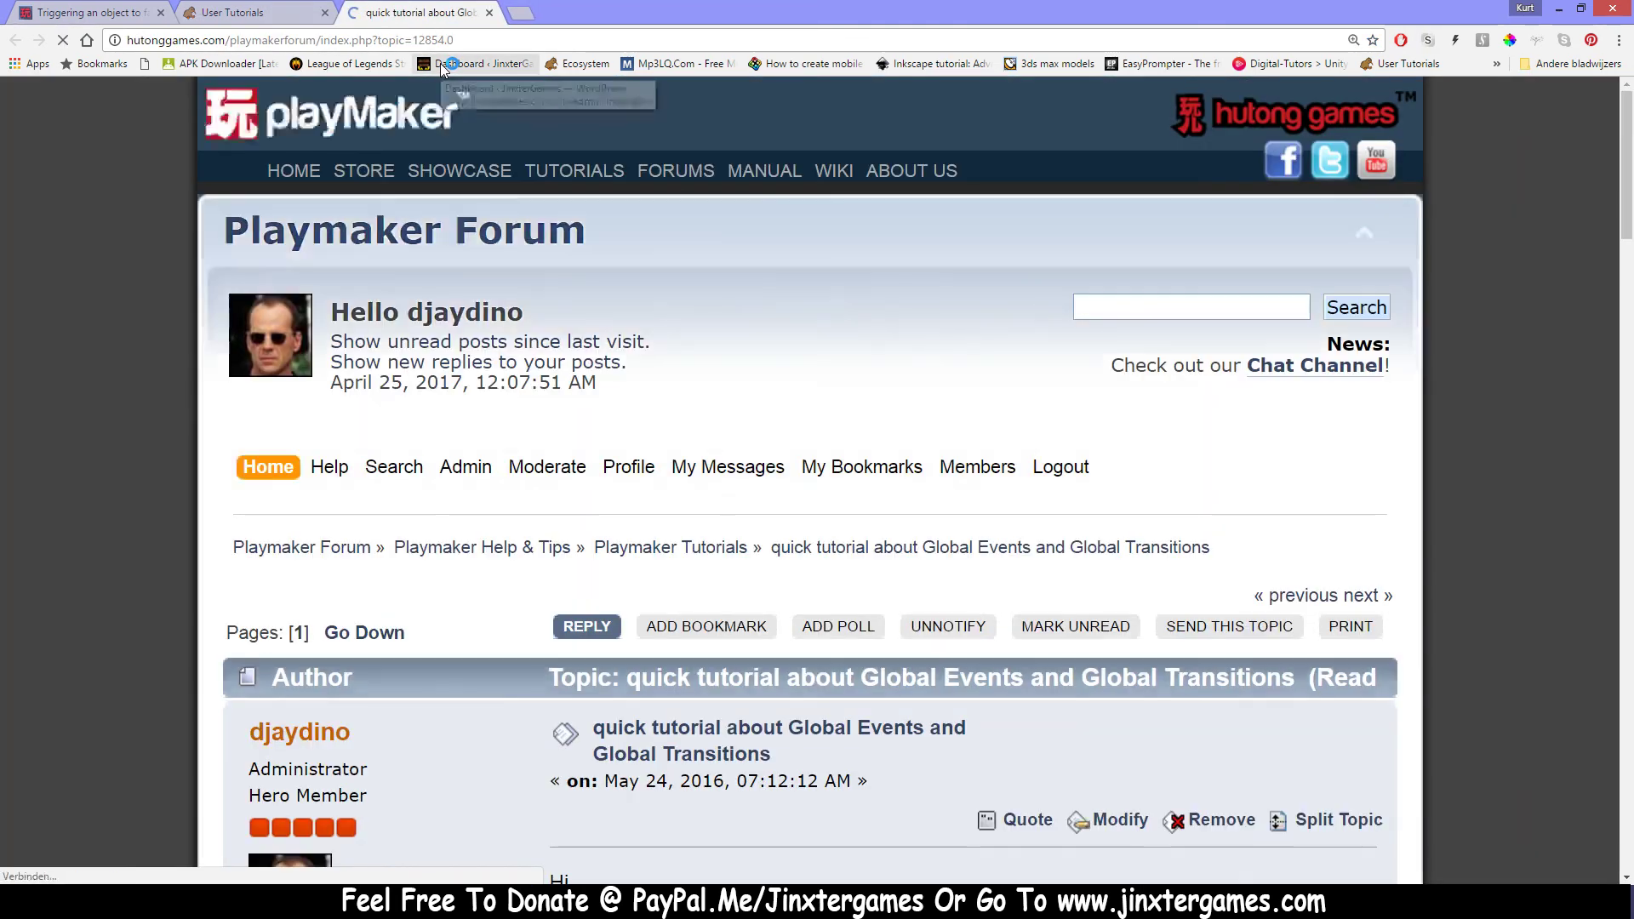
pyautogui.scroll(-7, 580, 633)
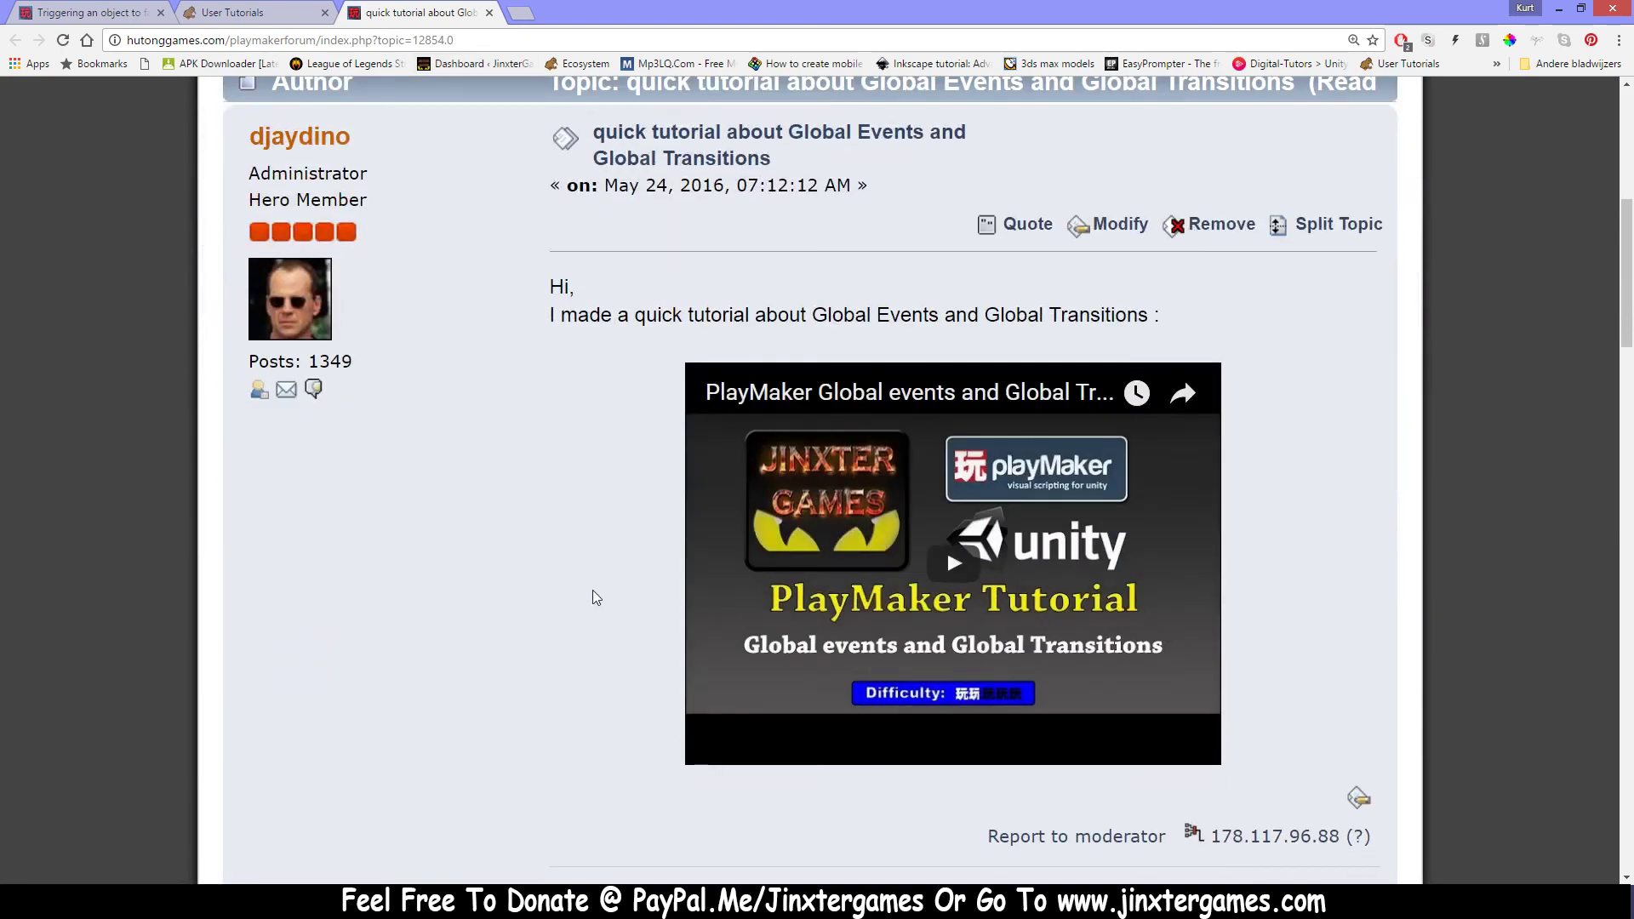
pyautogui.scroll(-2, 592, 595)
pyautogui.click(958, 391)
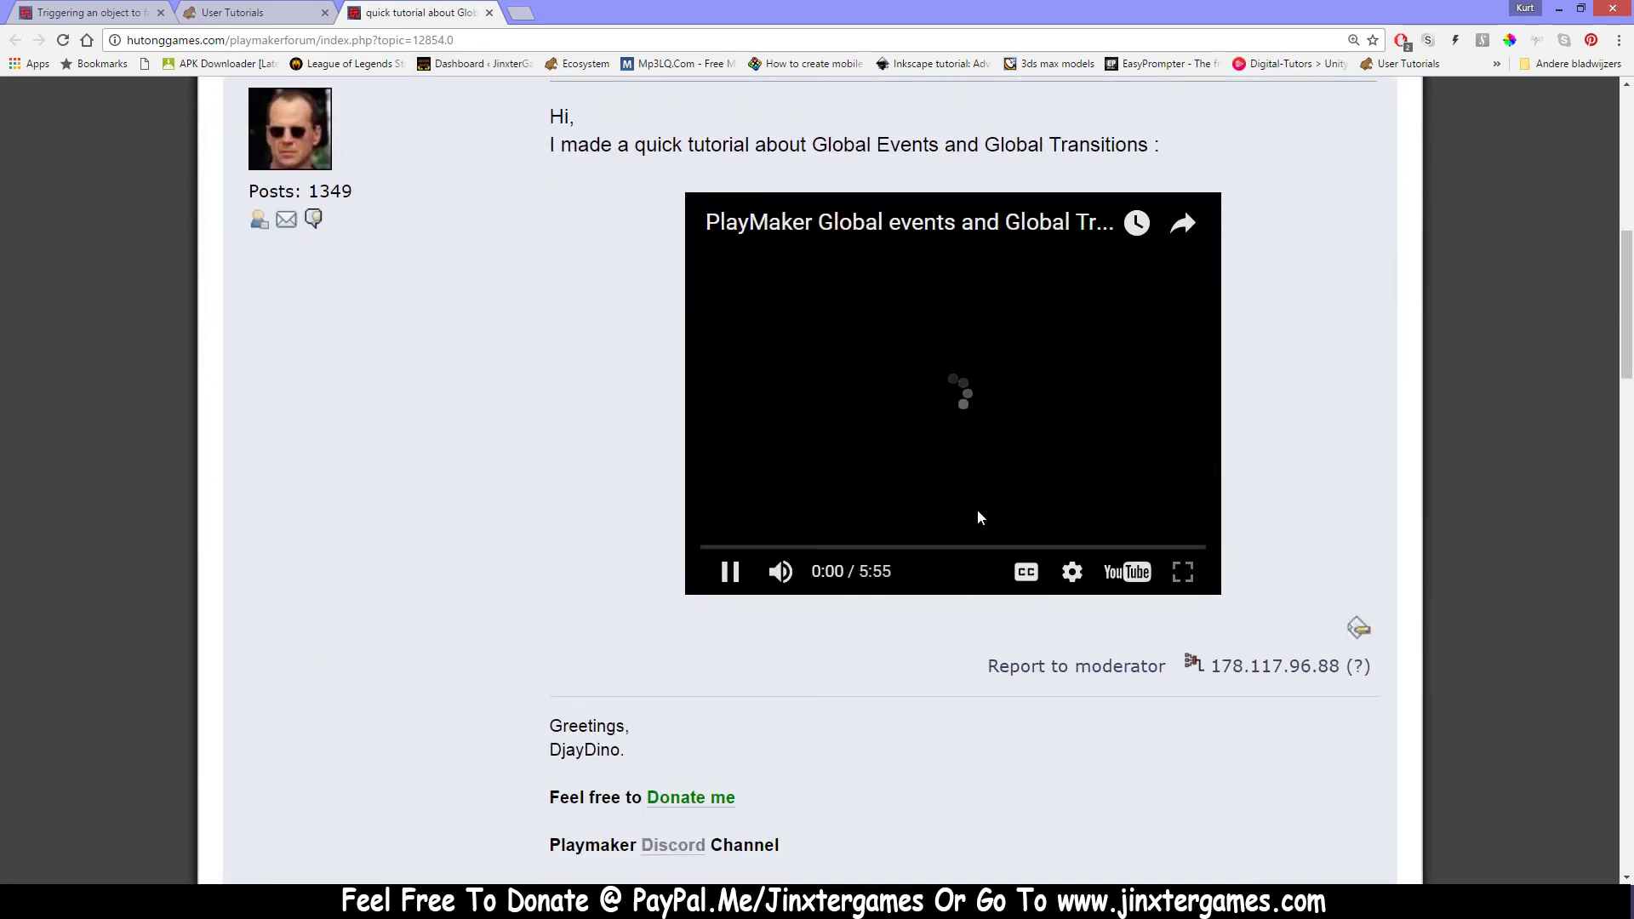
pyautogui.click(732, 581)
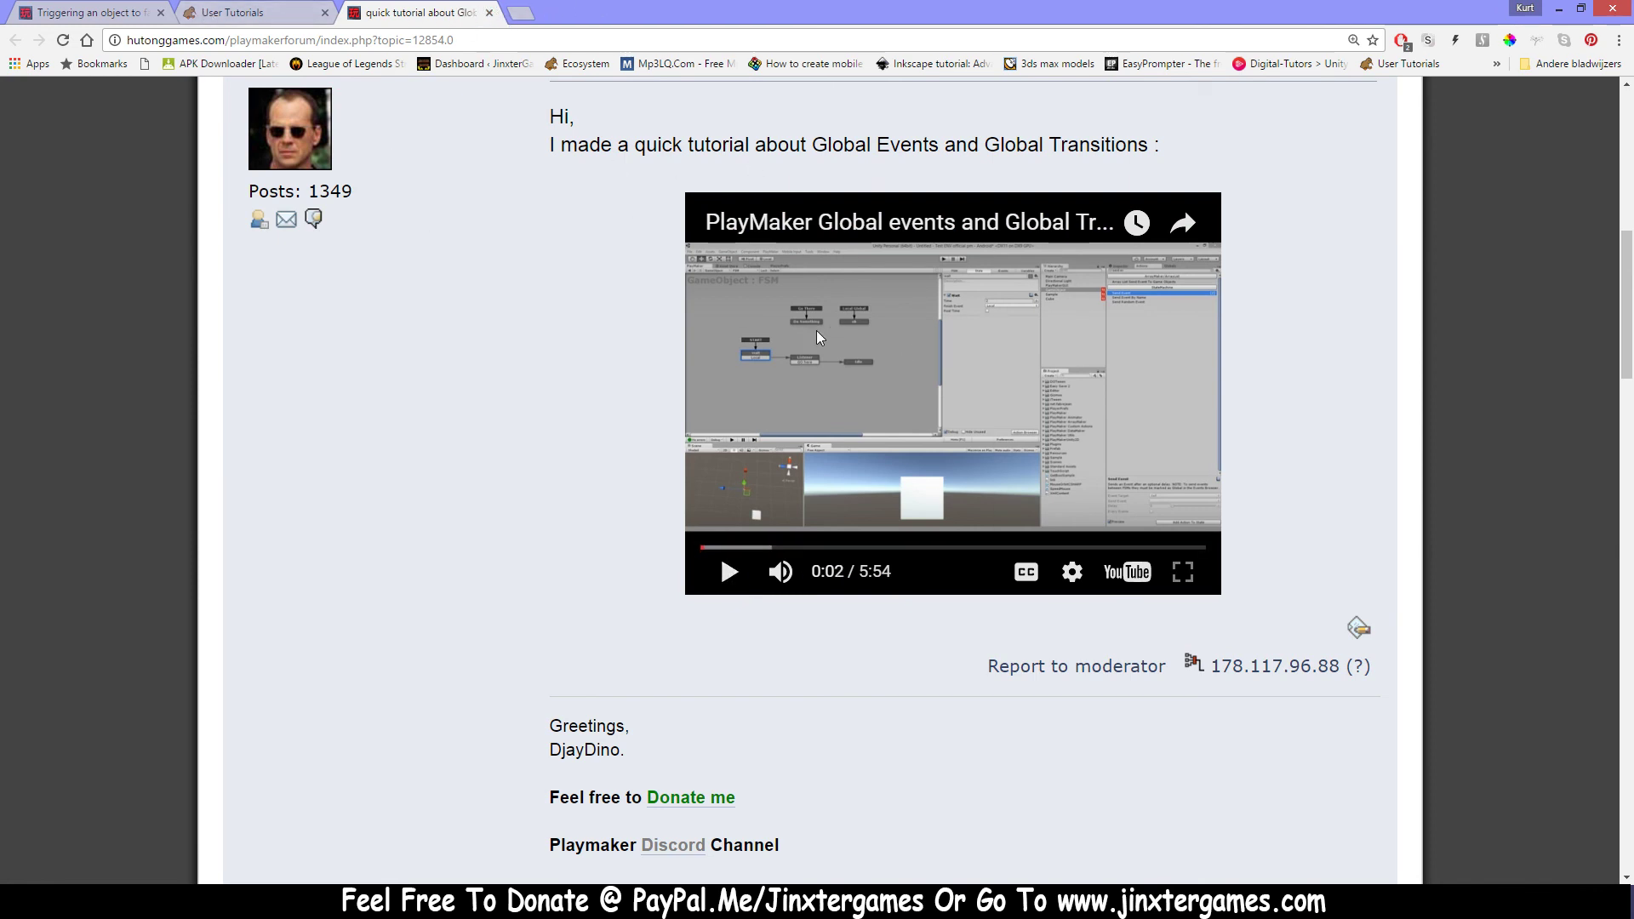
pyautogui.click(488, 12)
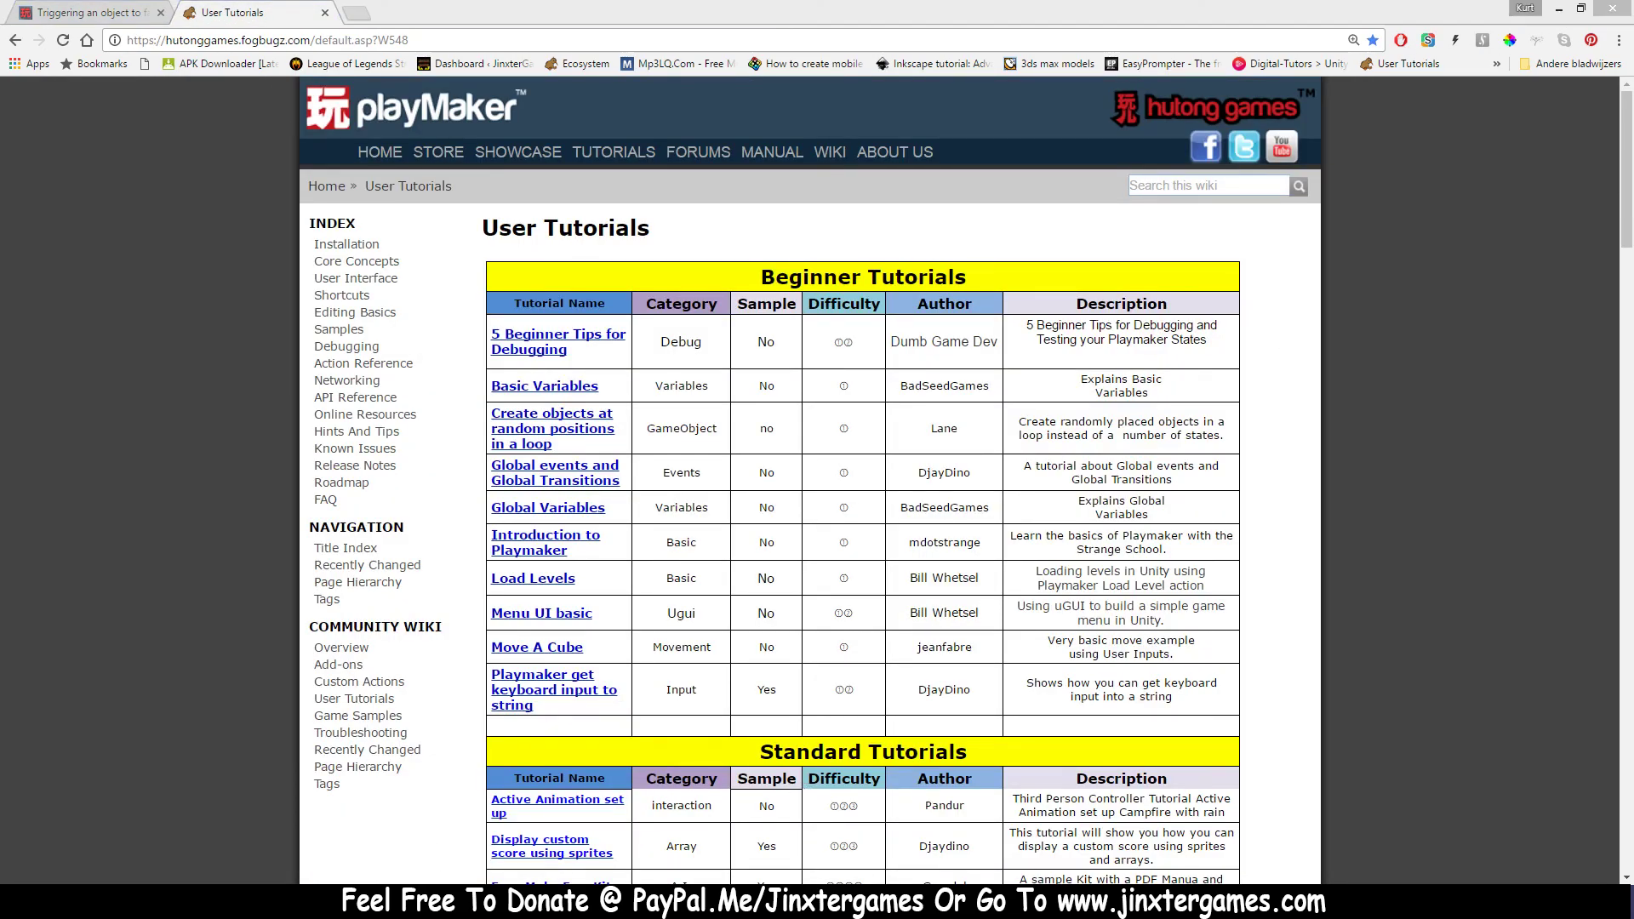
pyautogui.hotkey('alt', 'Tab')
# Deselect the Fade state and switch the graph to the Capsule's Listener FSM
pyautogui.click(592, 309)
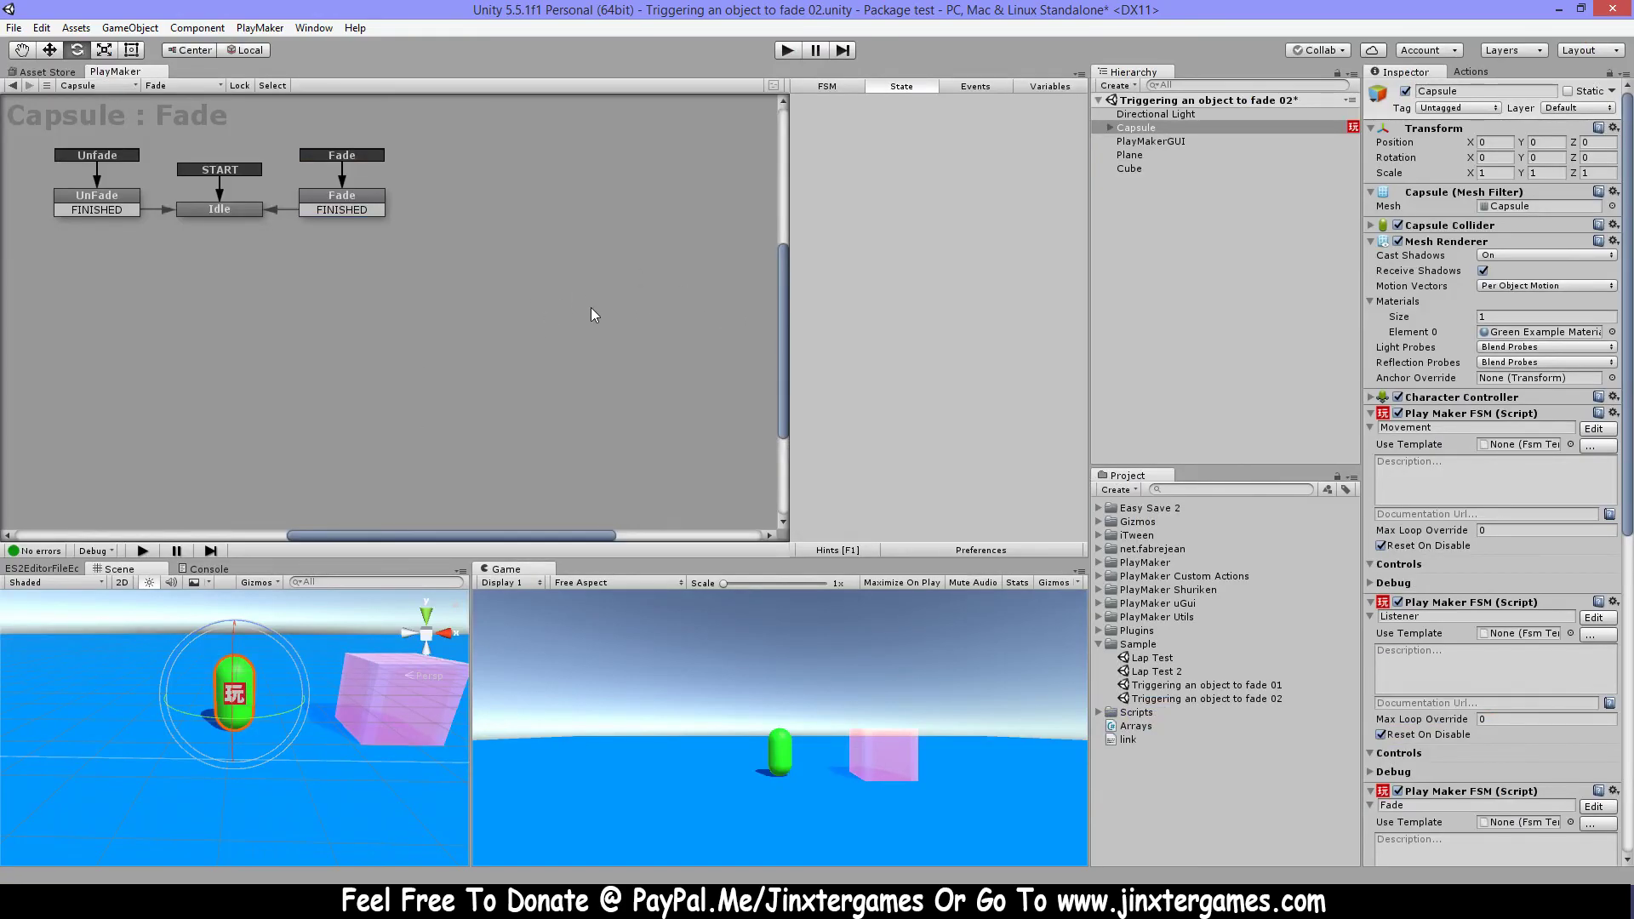
pyautogui.click(212, 87)
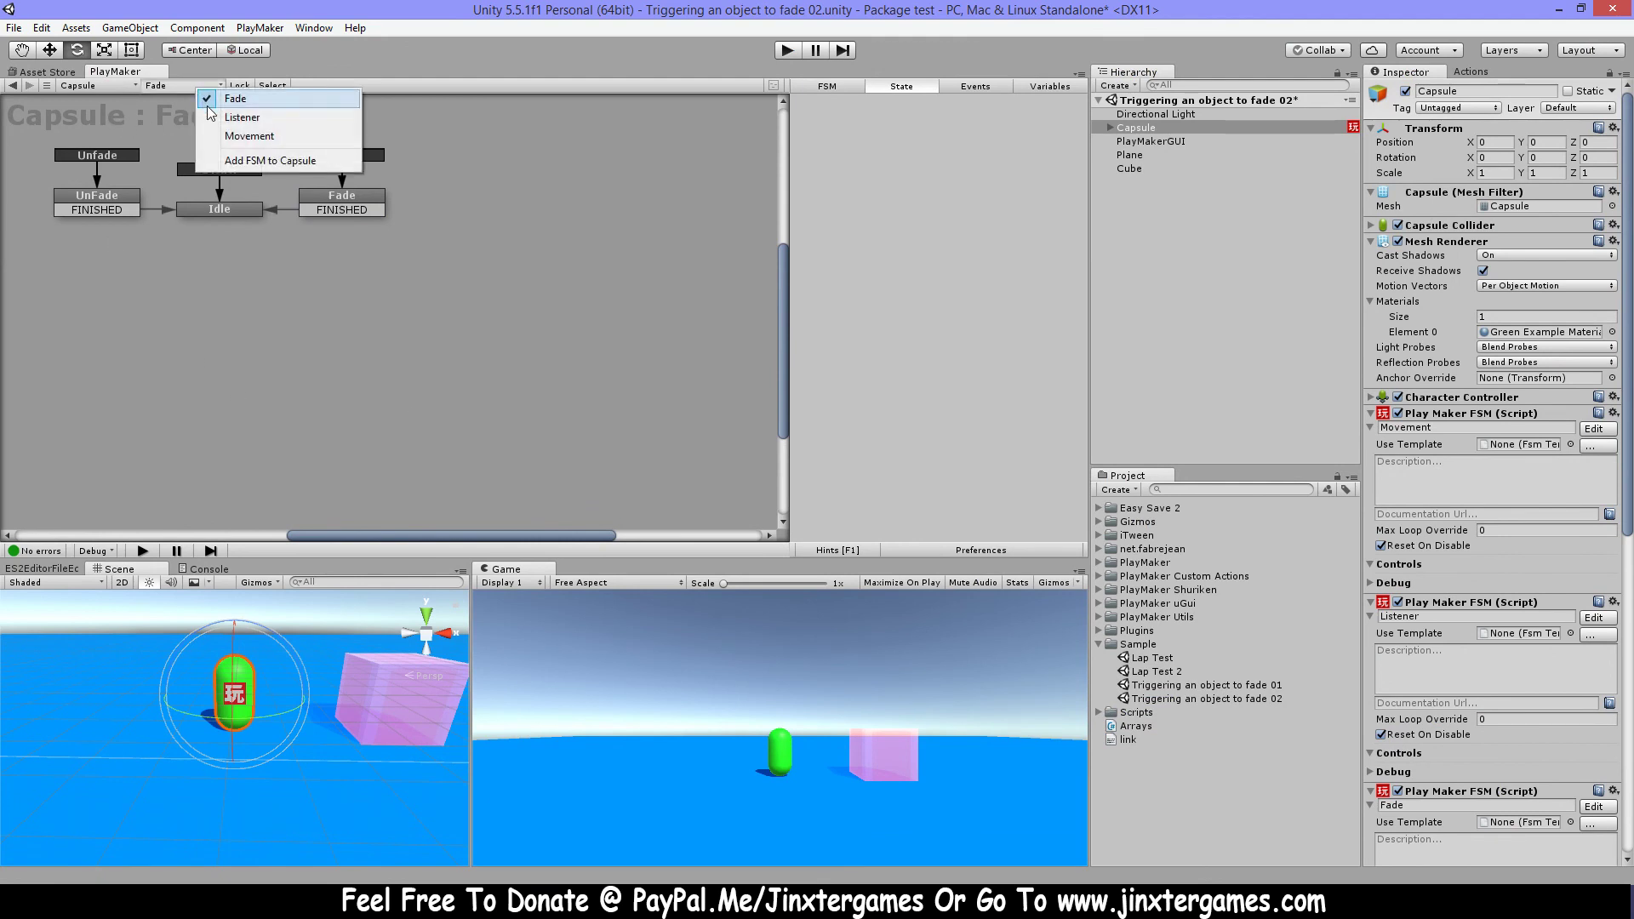
pyautogui.click(292, 119)
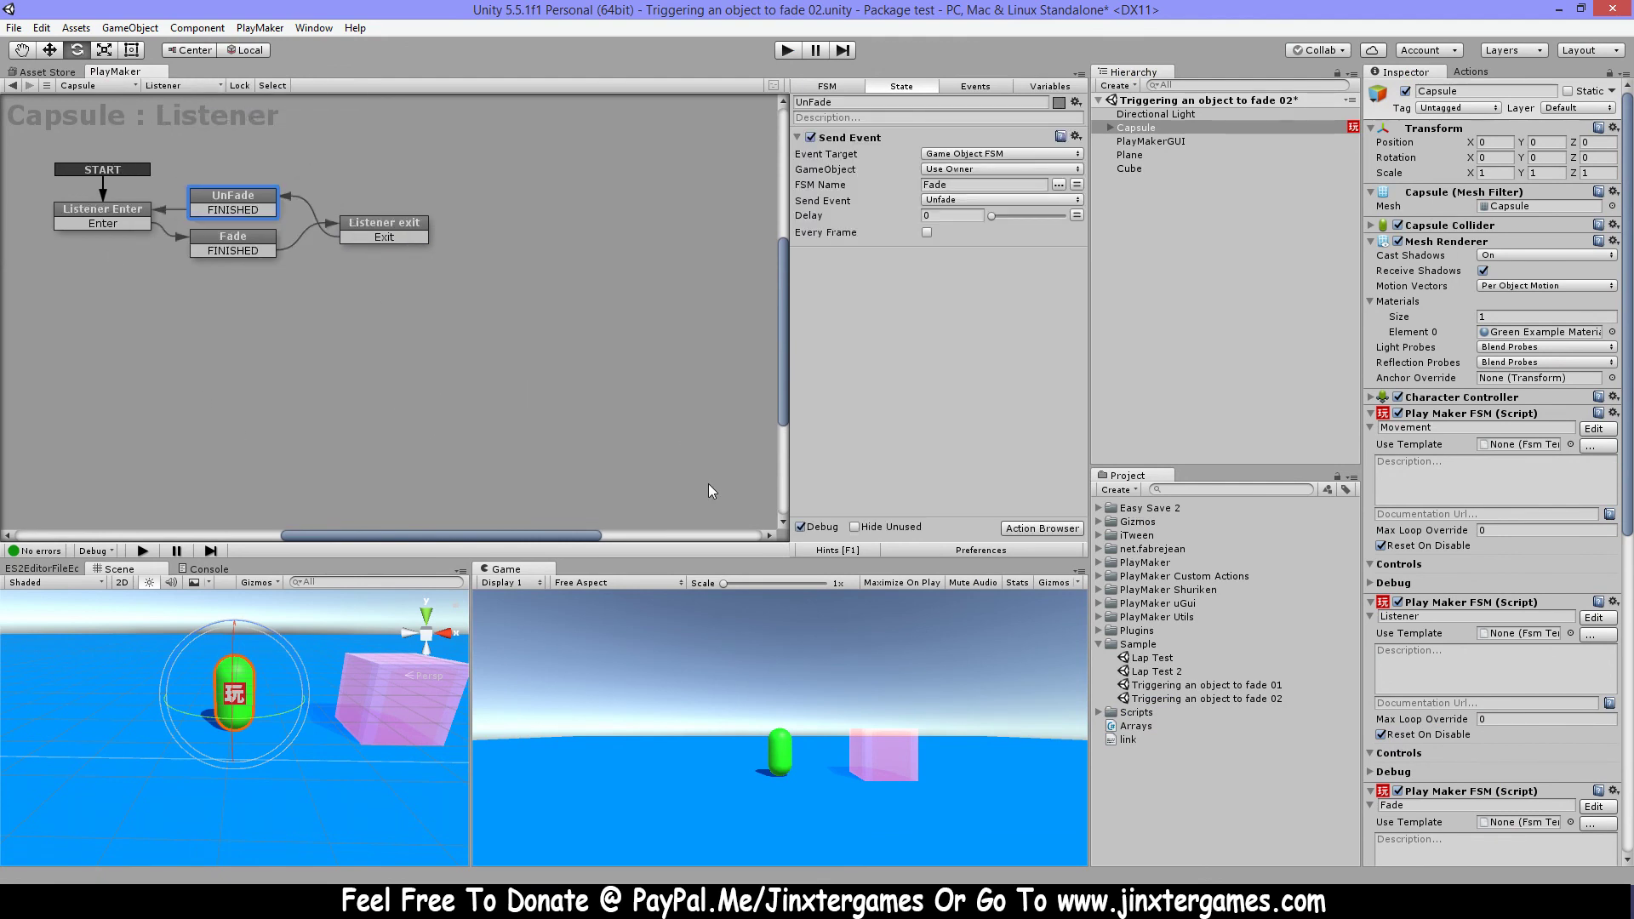